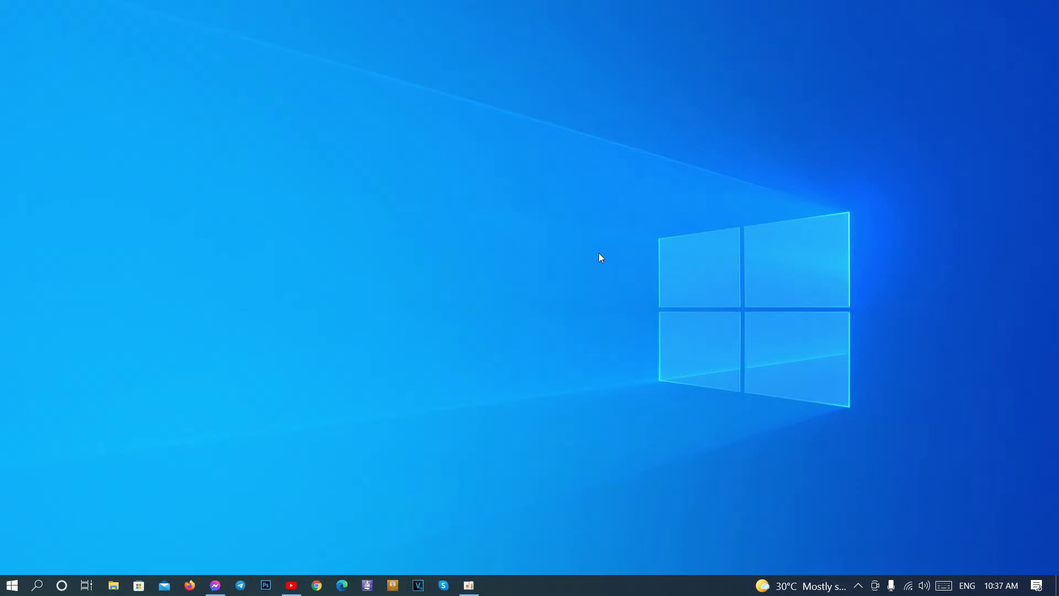
{"action": "right_click", "coordinate": [365, 282]}
{"action": "left_click", "coordinate": [381, 320]}
{"action": "left_click", "coordinate": [316, 585]}
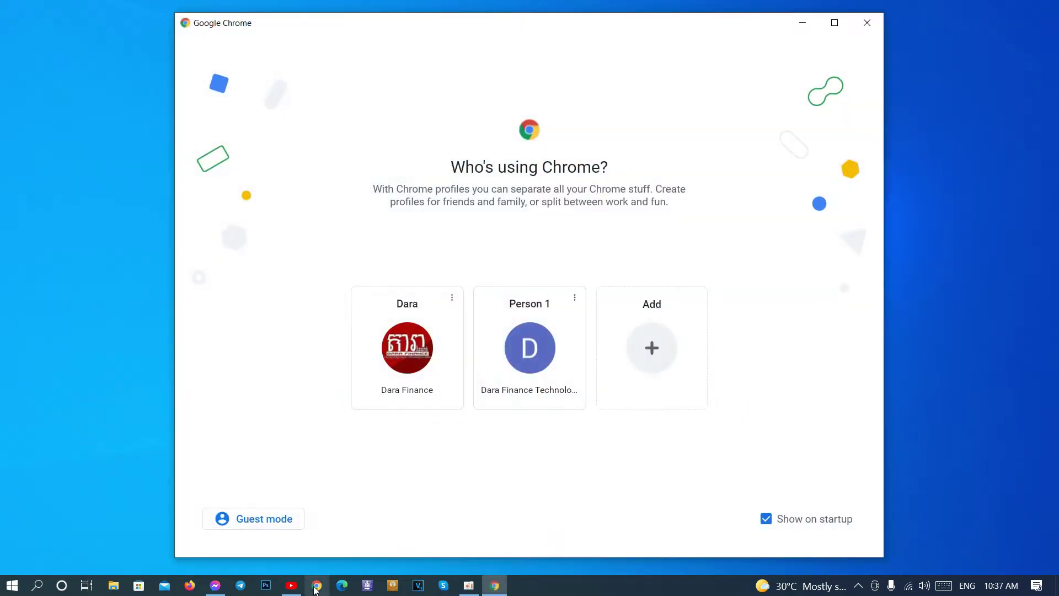
{"action": "left_click", "coordinate": [866, 23]}
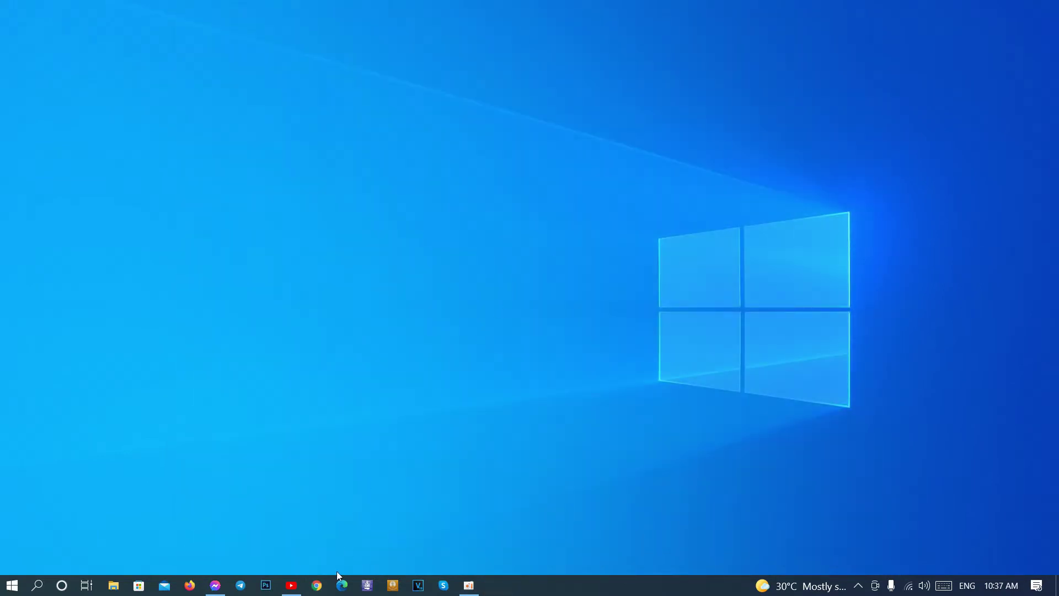
{"action": "left_click", "coordinate": [12, 585]}
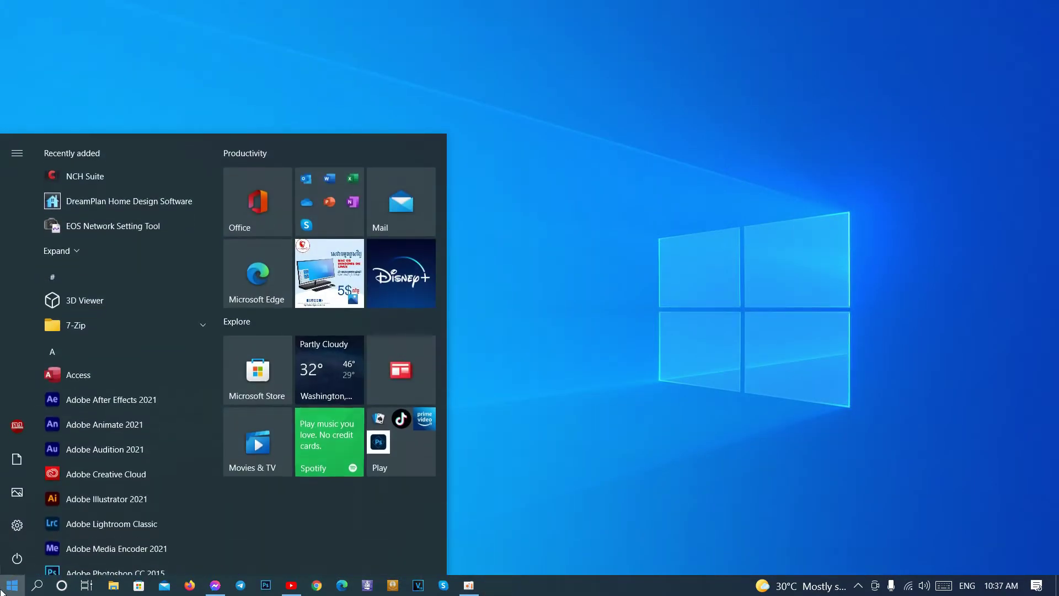
{"action": "left_click", "coordinate": [592, 343]}
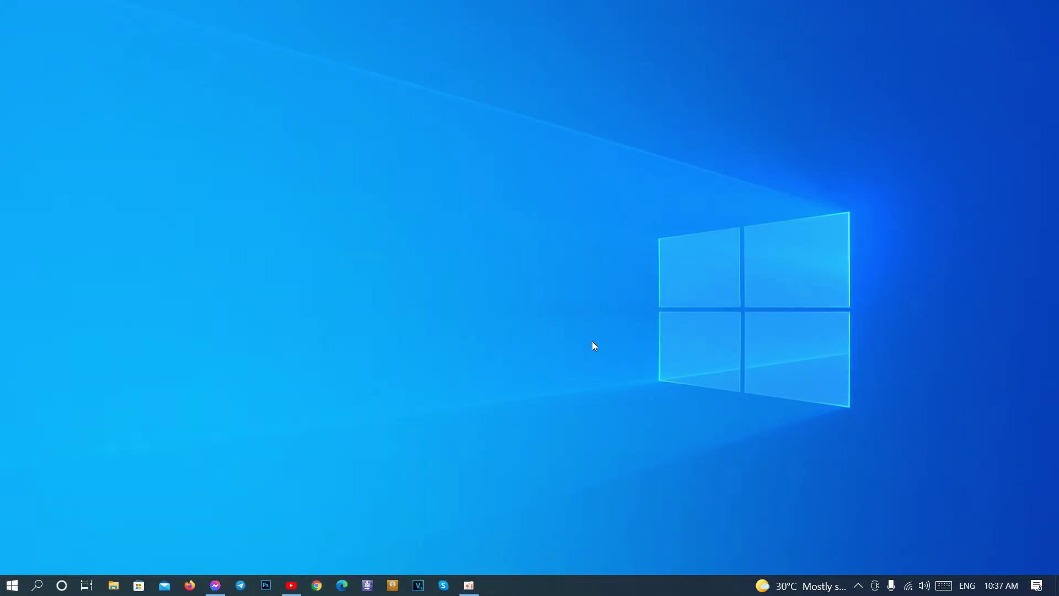
Open YouTube in Firefox, declining to make Firefox the default browser.
{"action": "left_click", "coordinate": [190, 584]}
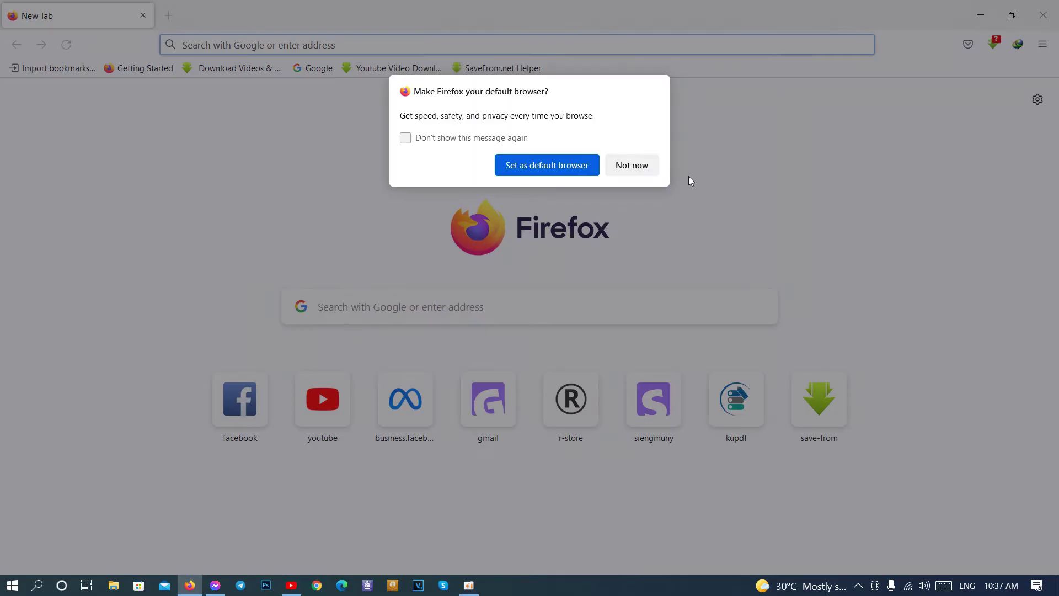
{"action": "left_click", "coordinate": [634, 165]}
{"action": "left_click", "coordinate": [318, 413]}
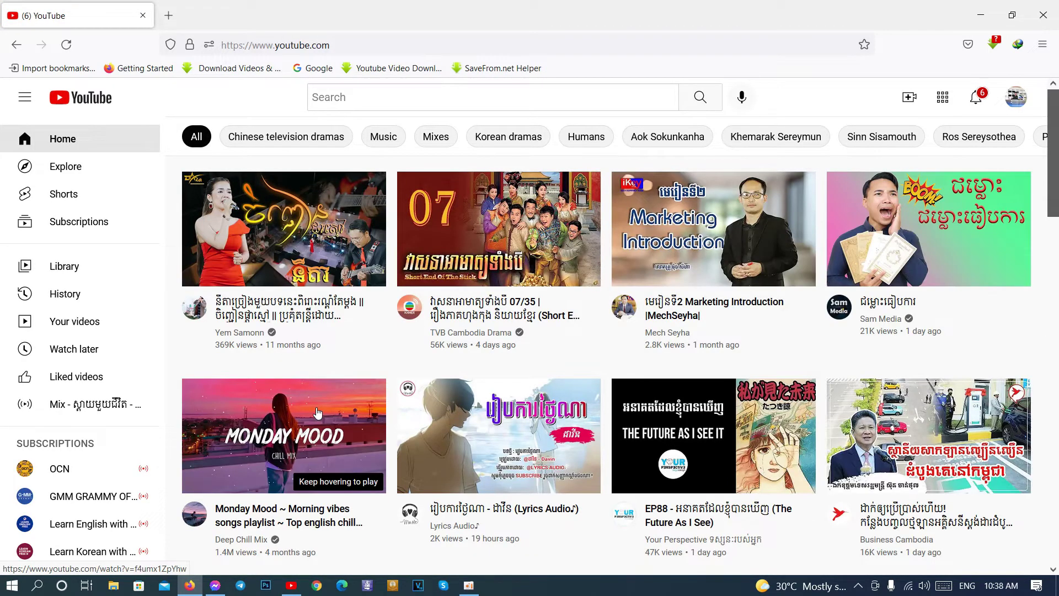
{"action": "mouse_move", "coordinate": [318, 412]}
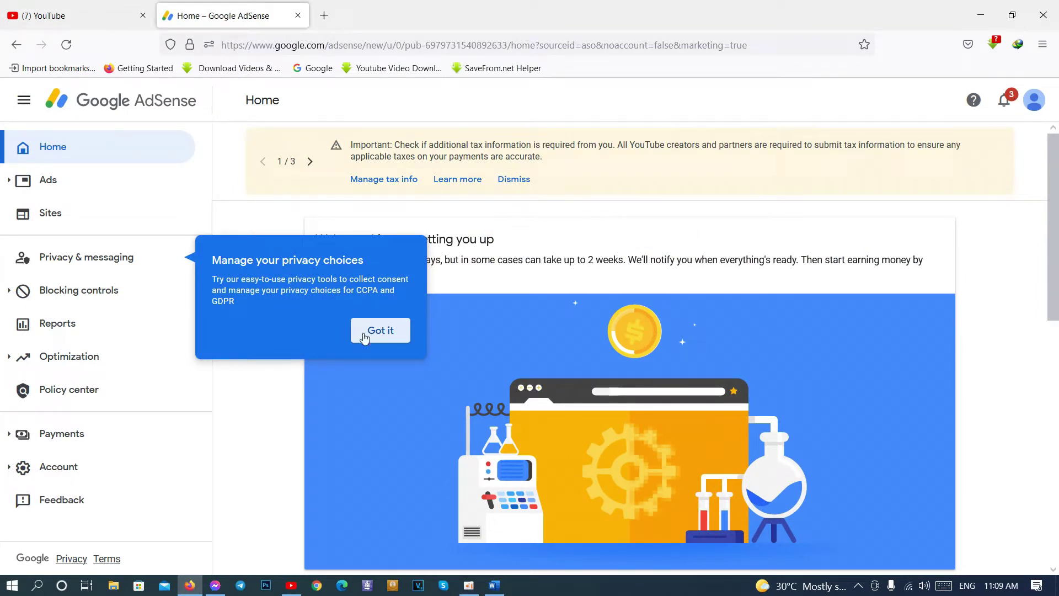
Dismiss the privacy choices tip in AdSense and open the tax info management page to review the United States tax section.
{"action": "left_click", "coordinate": [362, 335]}
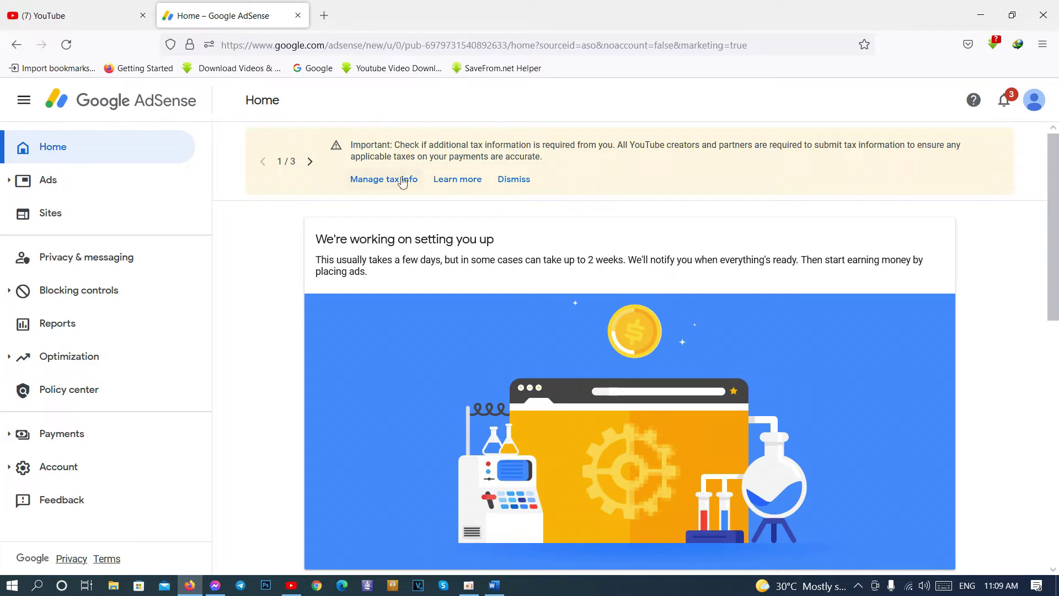
{"action": "left_click_drag", "start_coordinate": [395, 146], "coordinate": [615, 145]}
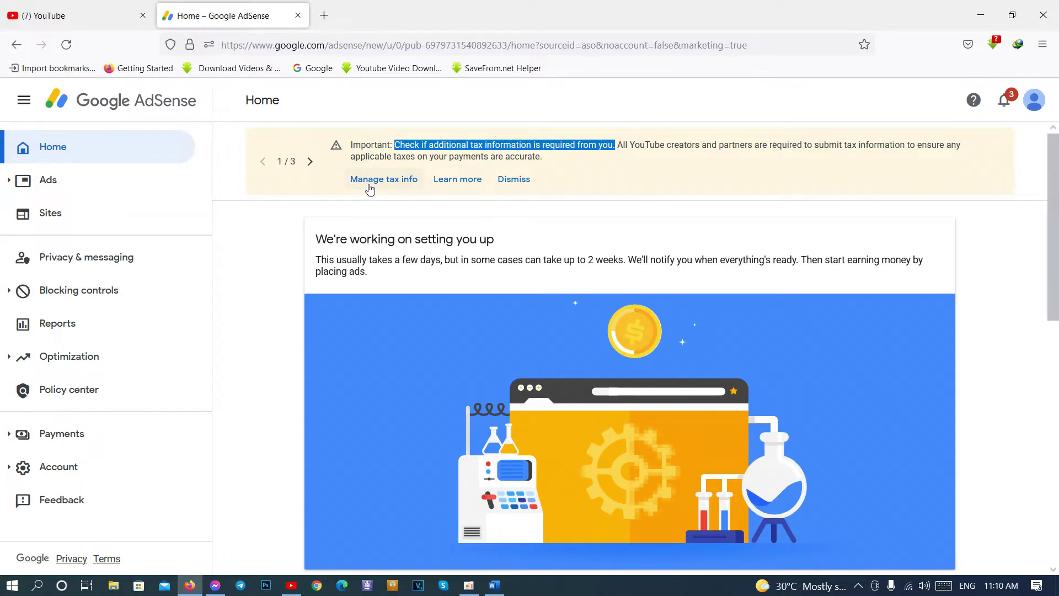
{"action": "left_click", "coordinate": [370, 181]}
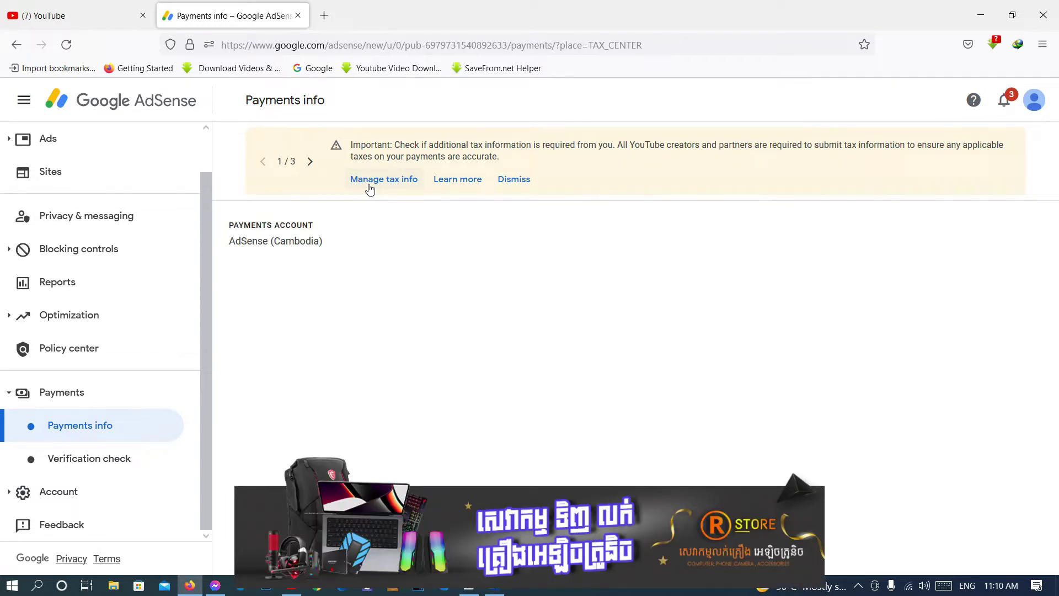
{"action": "left_click", "coordinate": [369, 183]}
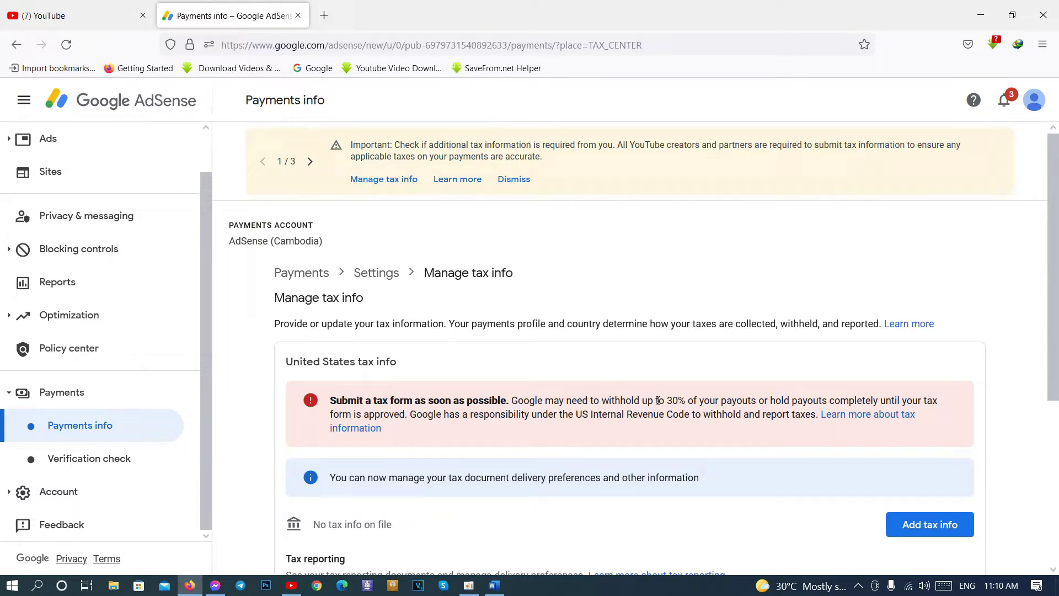
{"action": "left_click_drag", "start_coordinate": [665, 400], "coordinate": [693, 401]}
{"action": "scroll", "coordinate": [619, 344], "scroll_direction": "down", "scroll_amount": 4}
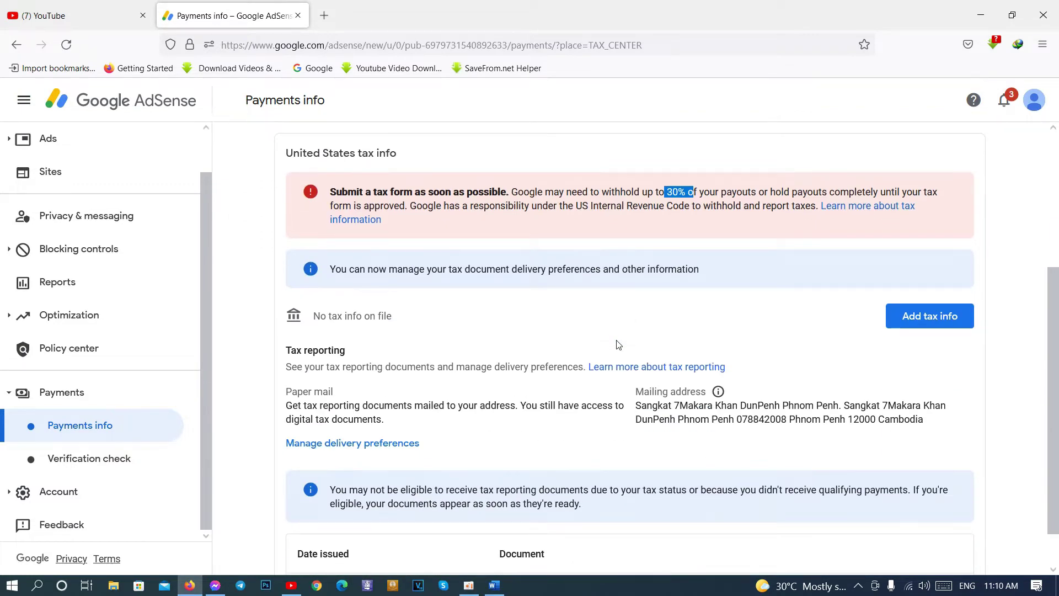
{"action": "scroll", "coordinate": [618, 345], "scroll_direction": "down", "scroll_amount": 1}
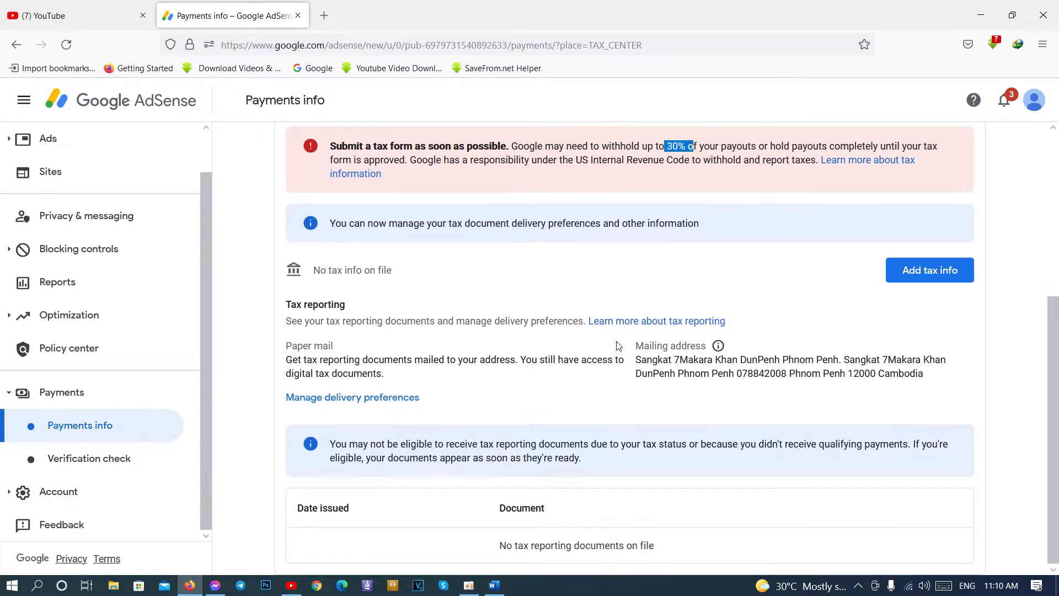
{"action": "scroll", "coordinate": [680, 316], "scroll_direction": "up", "scroll_amount": 3}
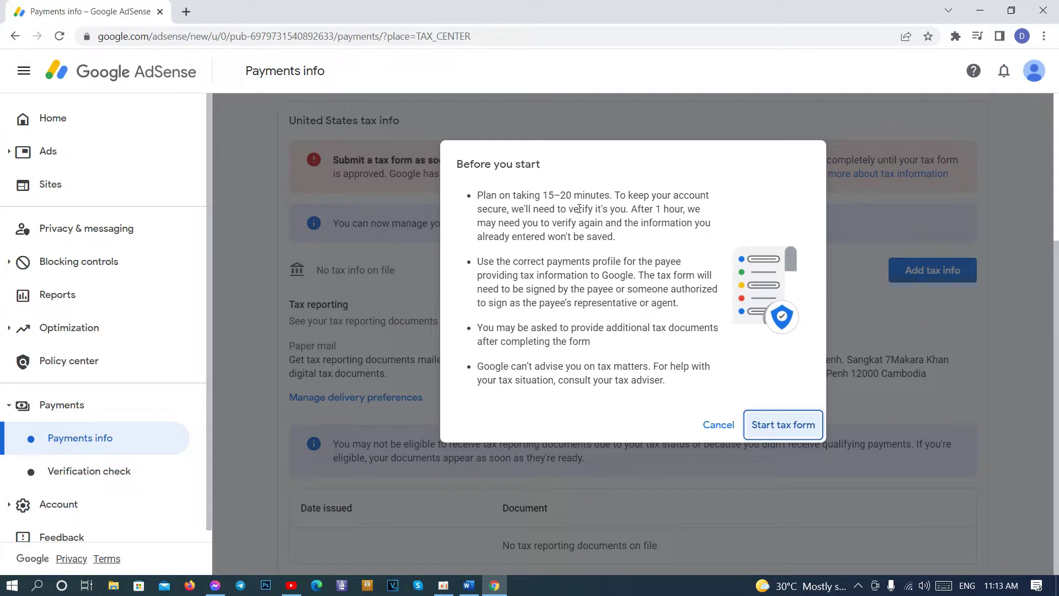
Start the United States tax form and verify the account owner's identity by entering the account password.
{"action": "left_click_drag", "start_coordinate": [543, 195], "coordinate": [575, 191]}
{"action": "left_click_drag", "start_coordinate": [637, 208], "coordinate": [669, 209]}
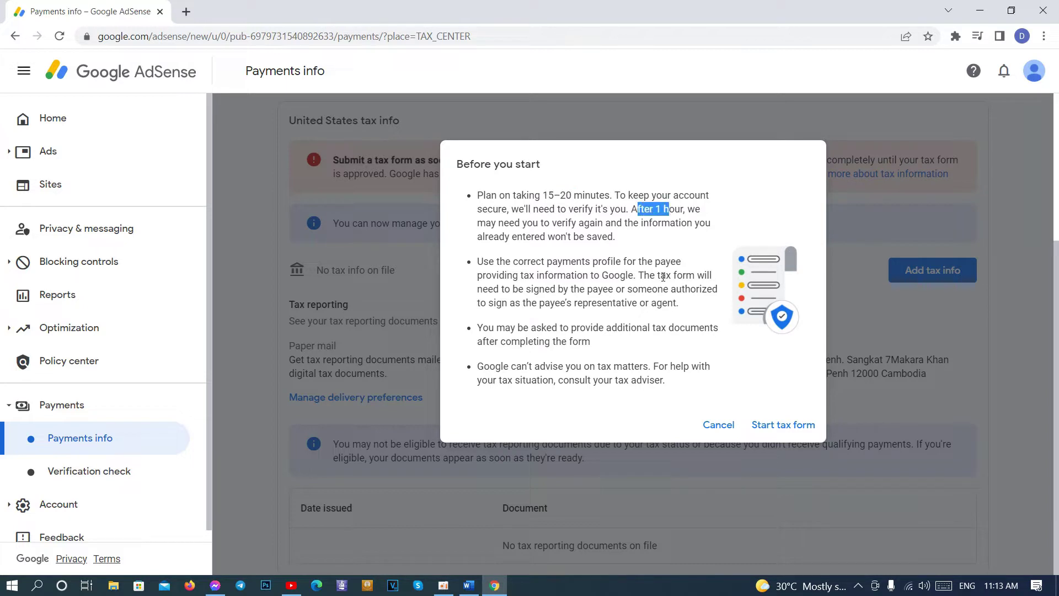
{"action": "left_click", "coordinate": [773, 434]}
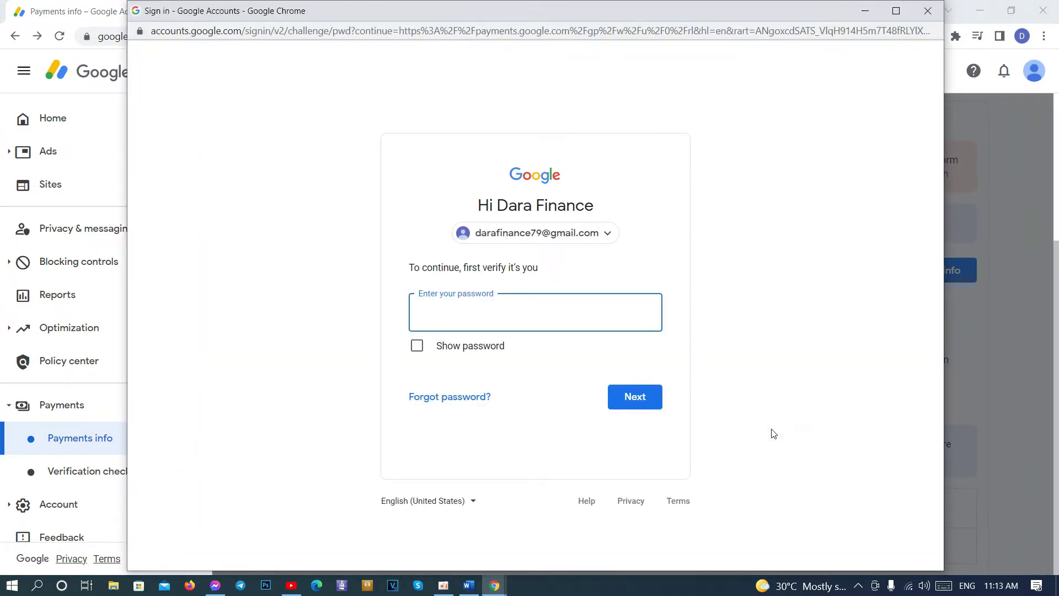
{"action": "type", "text": "••••••••"}
{"action": "key", "text": "Return"}
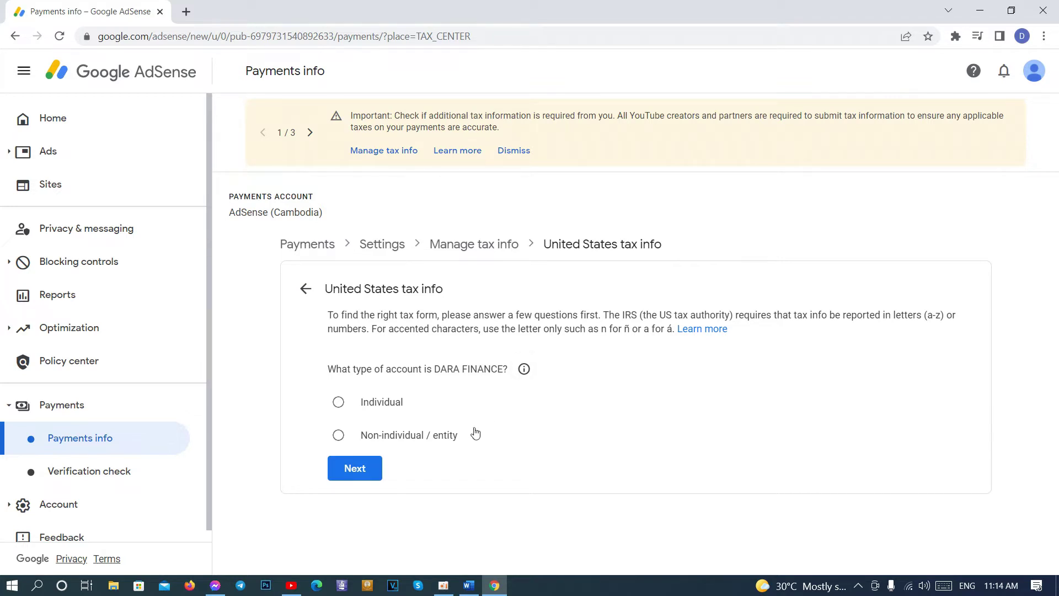
Set the account type to Individual and continue to the citizenship question.
{"action": "left_click_drag", "start_coordinate": [329, 371], "coordinate": [516, 371]}
{"action": "left_click", "coordinate": [552, 409]}
{"action": "left_click", "coordinate": [397, 407]}
{"action": "left_click", "coordinate": [354, 468]}
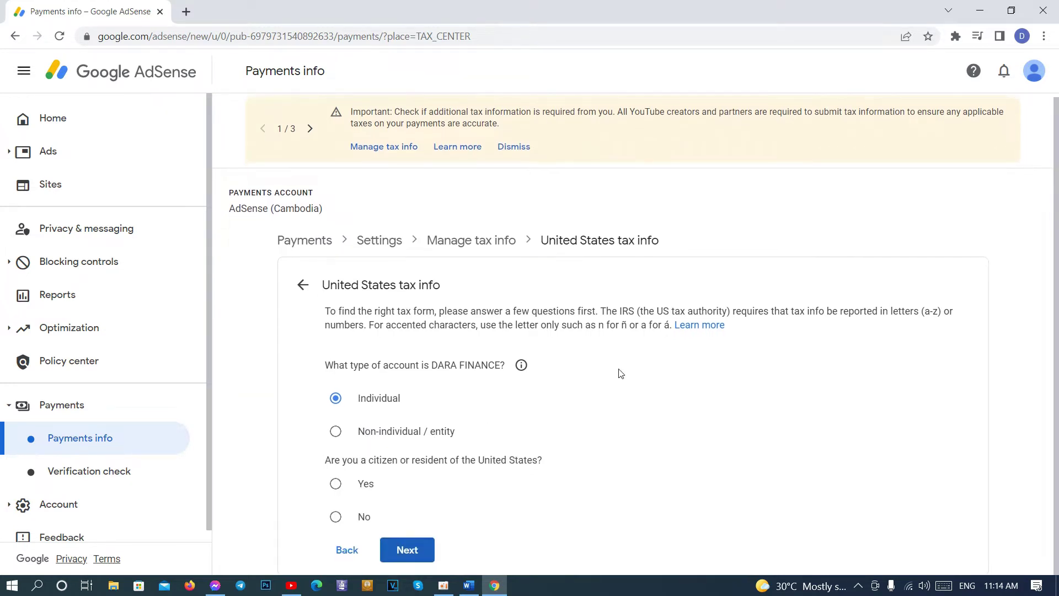
Answer No to being a citizen or resident of the United States and continue.
{"action": "left_click_drag", "start_coordinate": [328, 458], "coordinate": [546, 465]}
{"action": "left_click", "coordinate": [576, 457]}
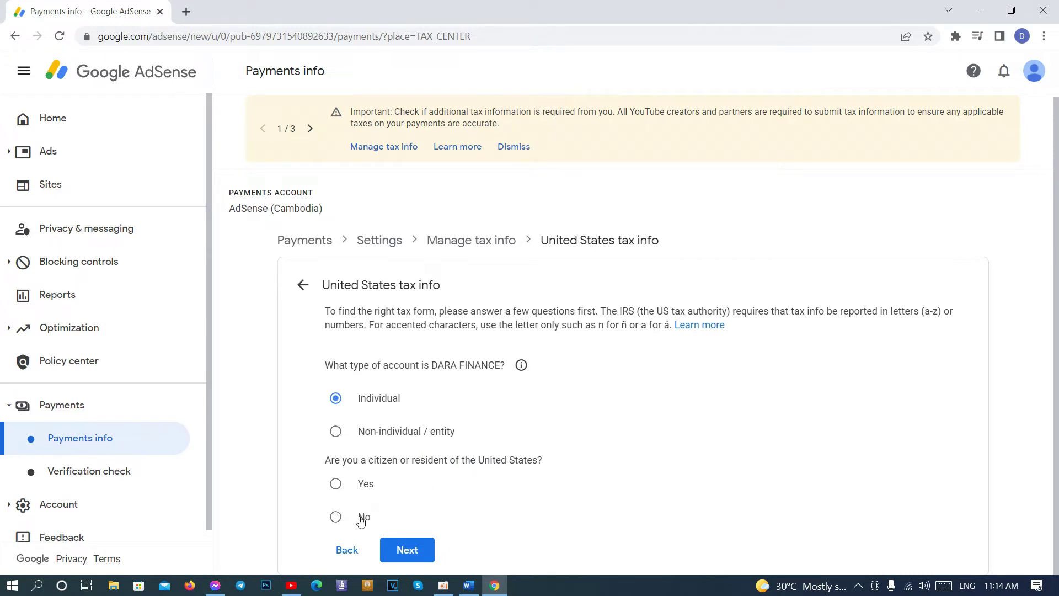
{"action": "left_click", "coordinate": [336, 518]}
{"action": "left_click", "coordinate": [414, 553]}
Choose W-8BEN as the W-8 tax form type and start the form.
{"action": "scroll", "coordinate": [678, 433], "scroll_direction": "down", "scroll_amount": 2}
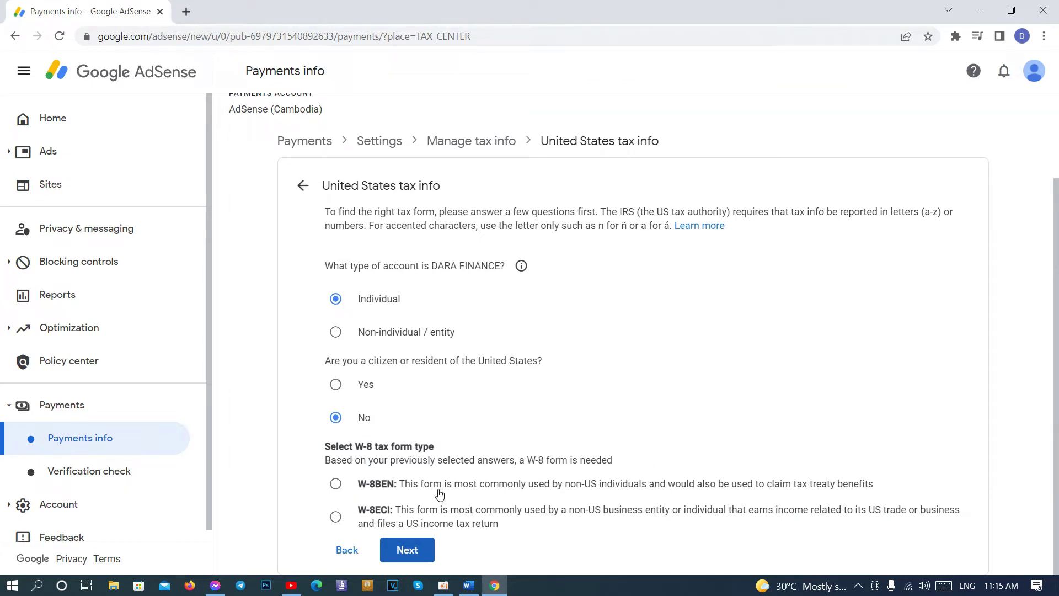
{"action": "left_click", "coordinate": [335, 485]}
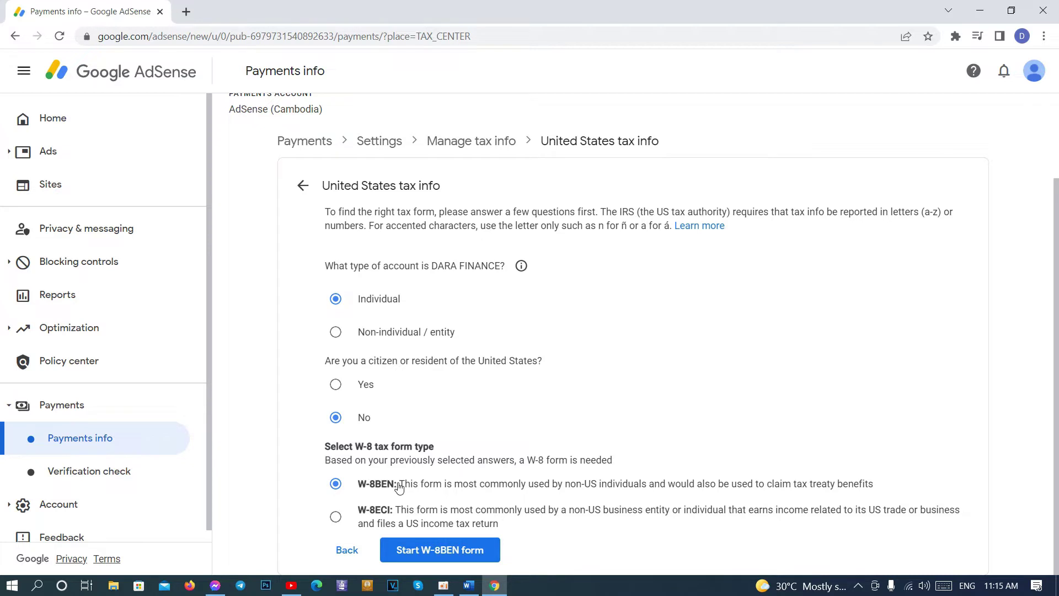
{"action": "left_click", "coordinate": [336, 518]}
{"action": "left_click", "coordinate": [343, 486]}
{"action": "left_click", "coordinate": [470, 554]}
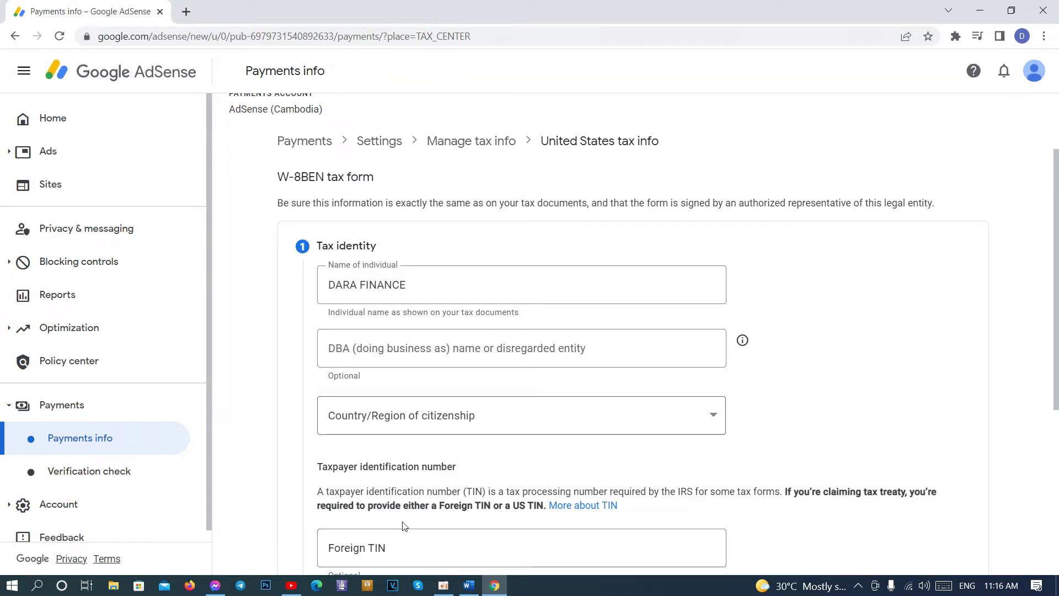
Fill in the optional DBA (doing business as) name with the business name in the Tax identity section.
{"action": "scroll", "coordinate": [465, 299], "scroll_direction": "down", "scroll_amount": 2}
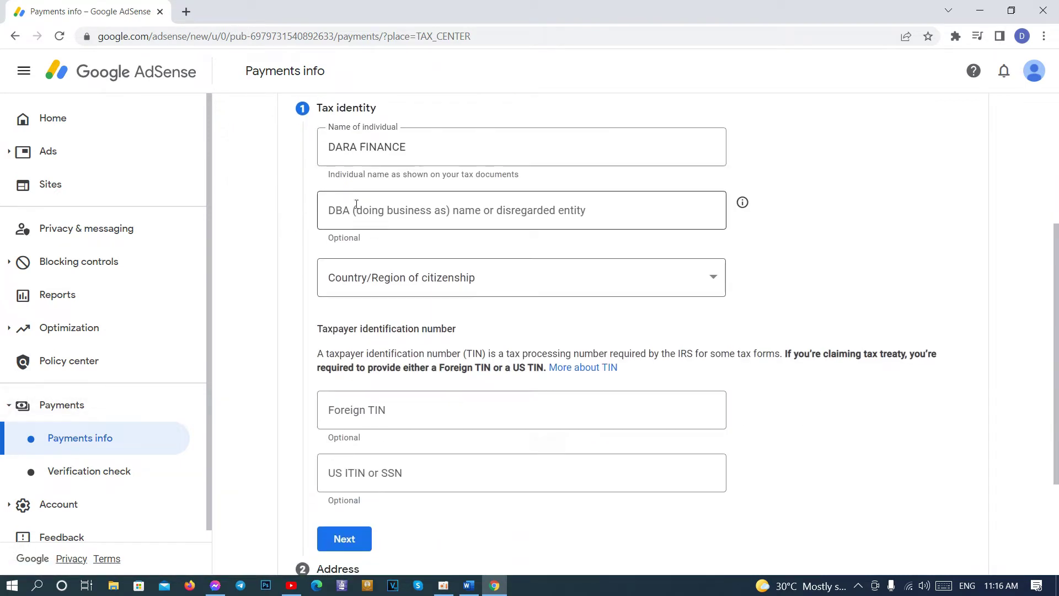
{"action": "left_click", "coordinate": [403, 148]}
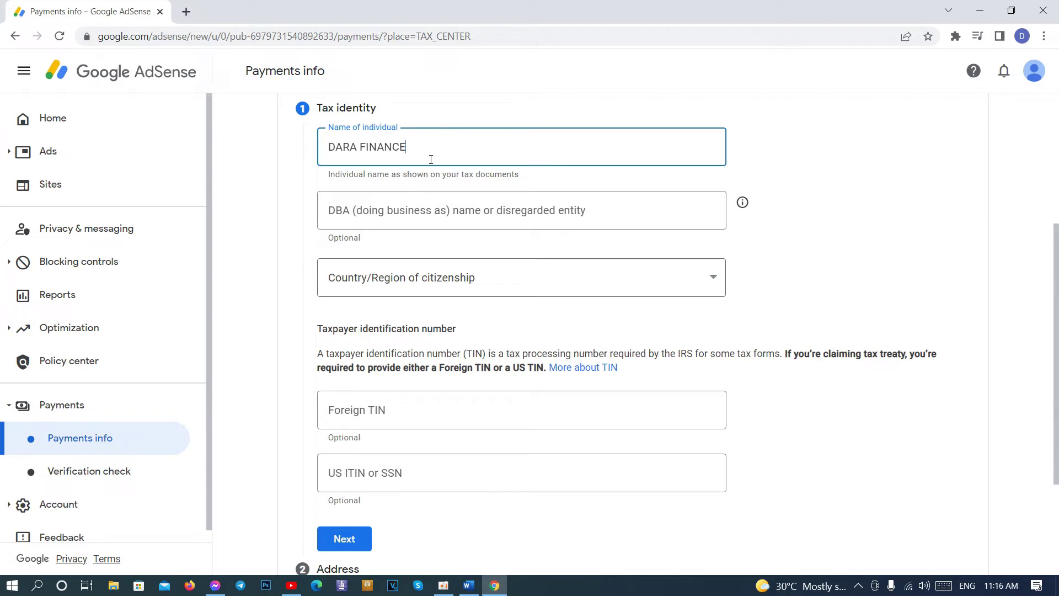
{"action": "left_click", "coordinate": [425, 213]}
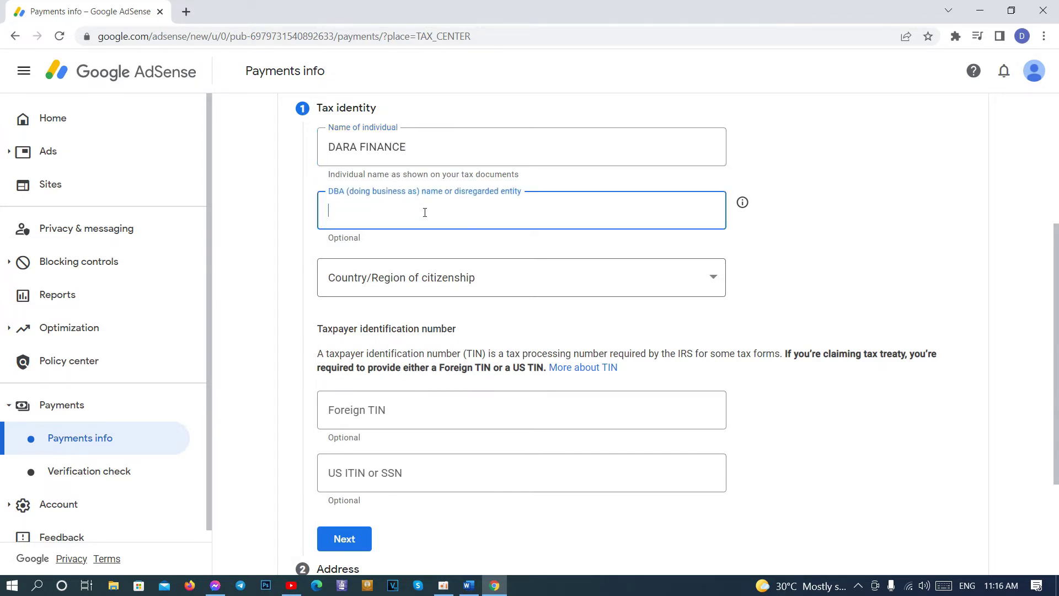
{"action": "left_click_drag", "start_coordinate": [330, 239], "coordinate": [362, 238]}
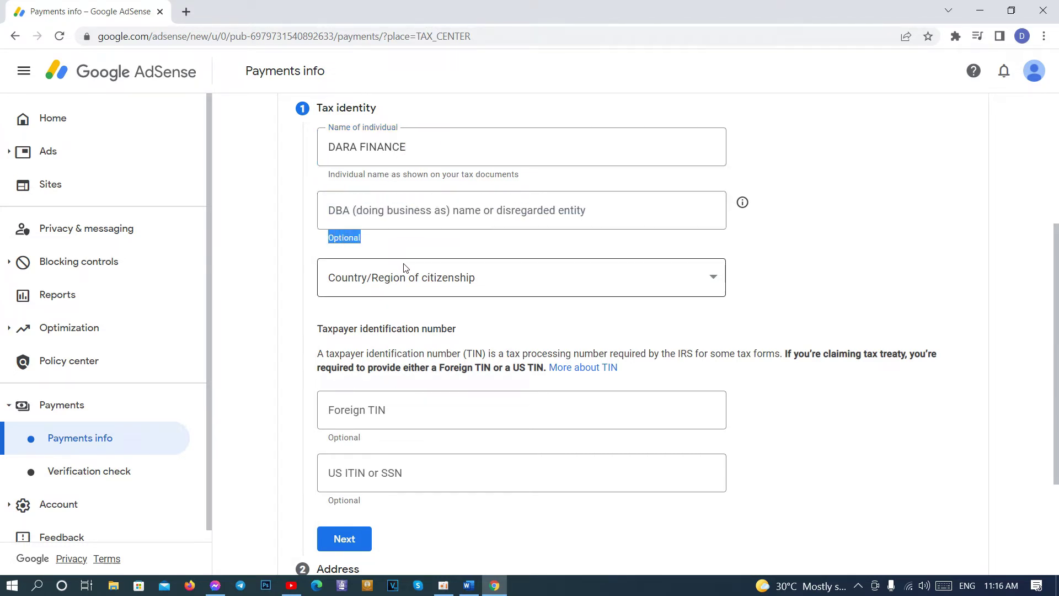
{"action": "left_click", "coordinate": [433, 209]}
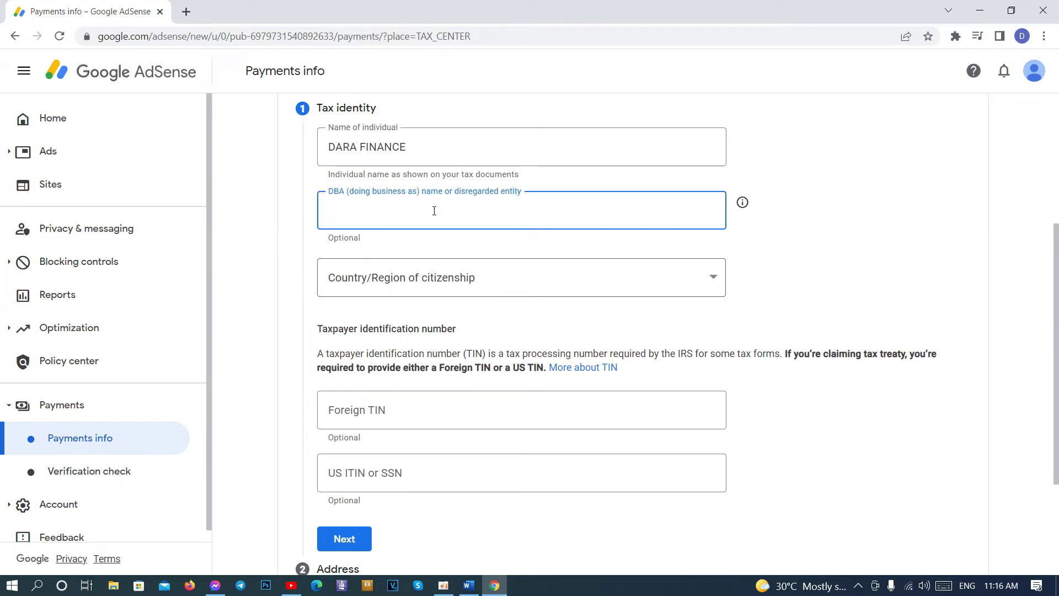
{"action": "left_click", "coordinate": [417, 234]}
{"action": "left_click", "coordinate": [419, 213]}
{"action": "type", "text": "DARA FINANCE TECHNOLOGY"}
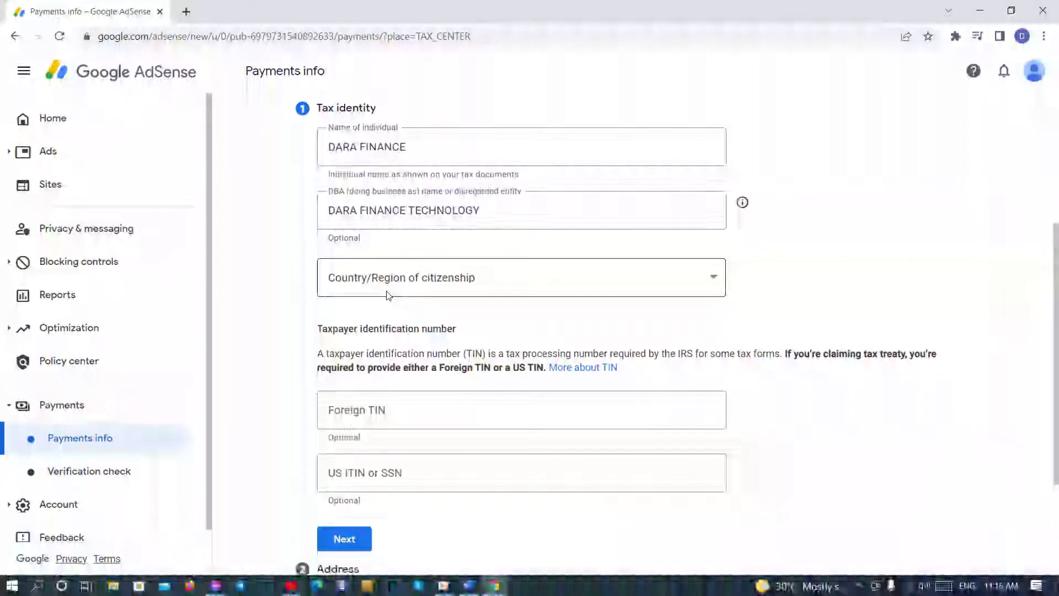
Set the country/region of citizenship to Cambodia.
{"action": "left_click", "coordinate": [386, 294]}
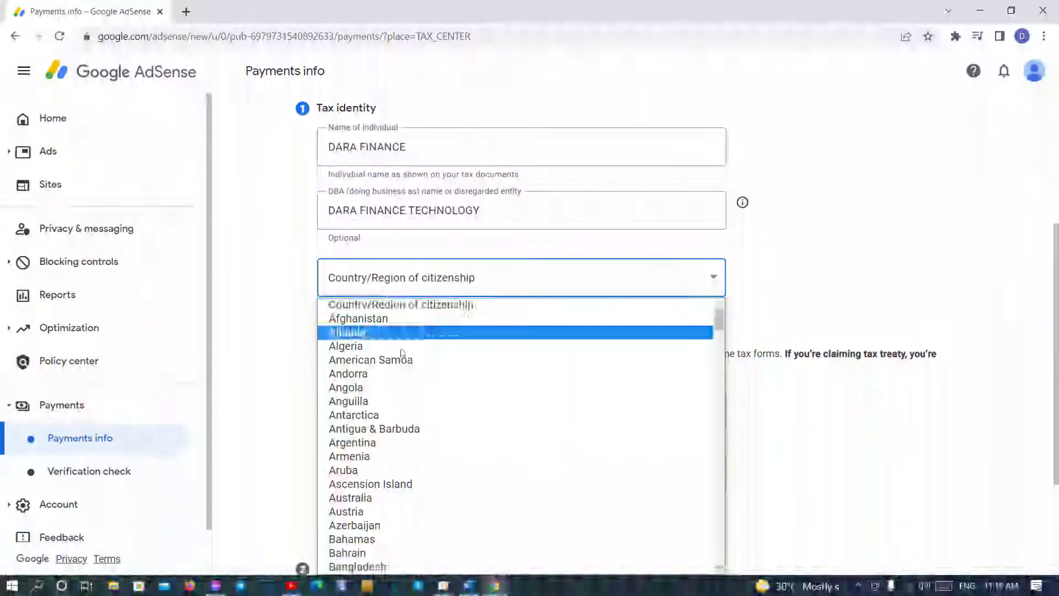
{"action": "scroll", "coordinate": [397, 353], "scroll_direction": "down", "scroll_amount": 6}
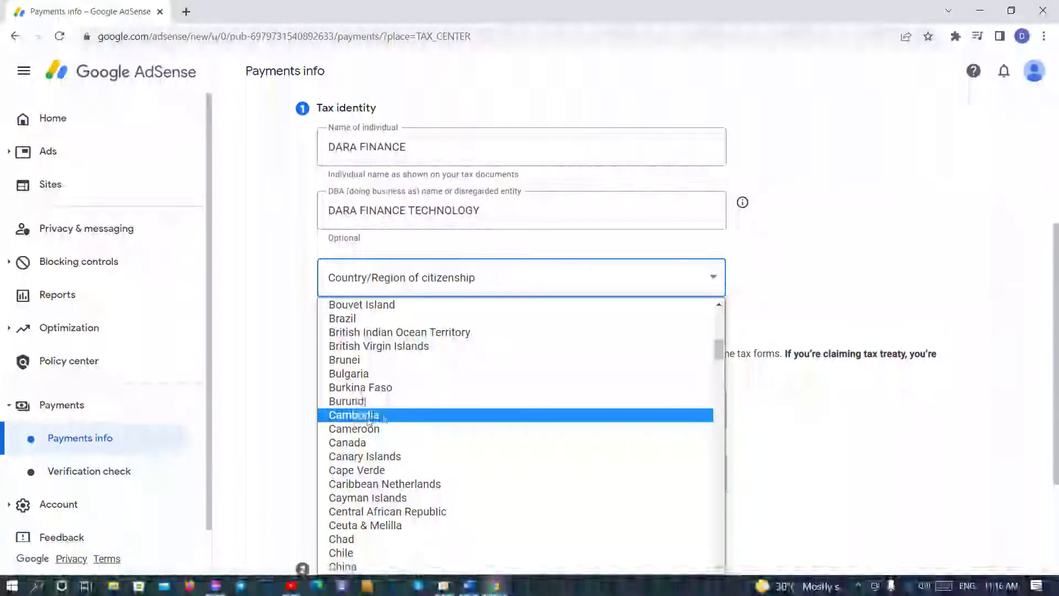
{"action": "left_click", "coordinate": [368, 416]}
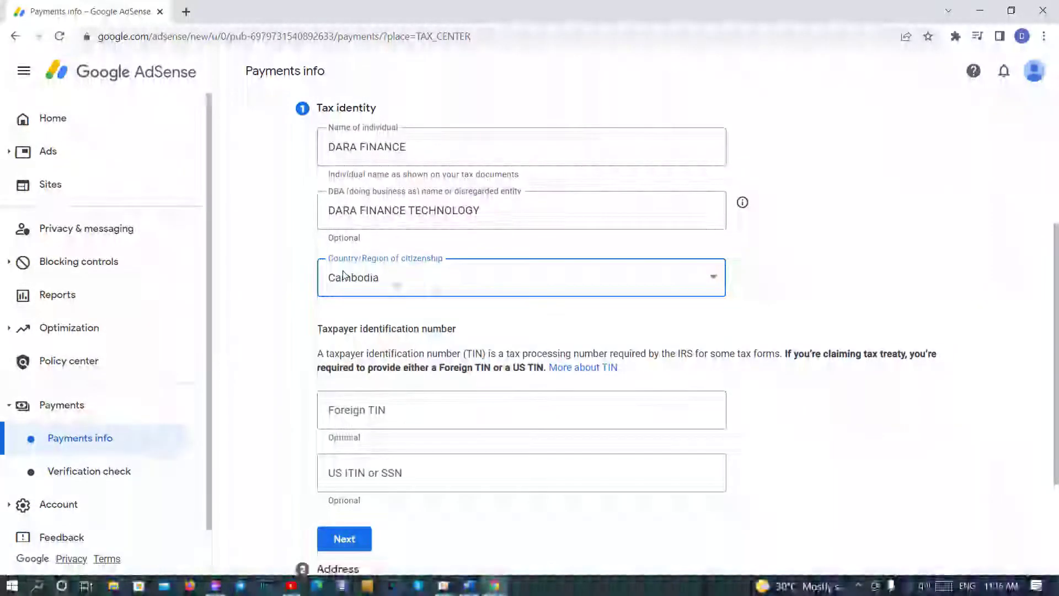
Examine the optional Foreign TIN and US ITIN or SSN fields under Taxpayer identification number.
{"action": "scroll", "coordinate": [353, 282], "scroll_direction": "down", "scroll_amount": 3}
{"action": "left_click", "coordinate": [424, 282]}
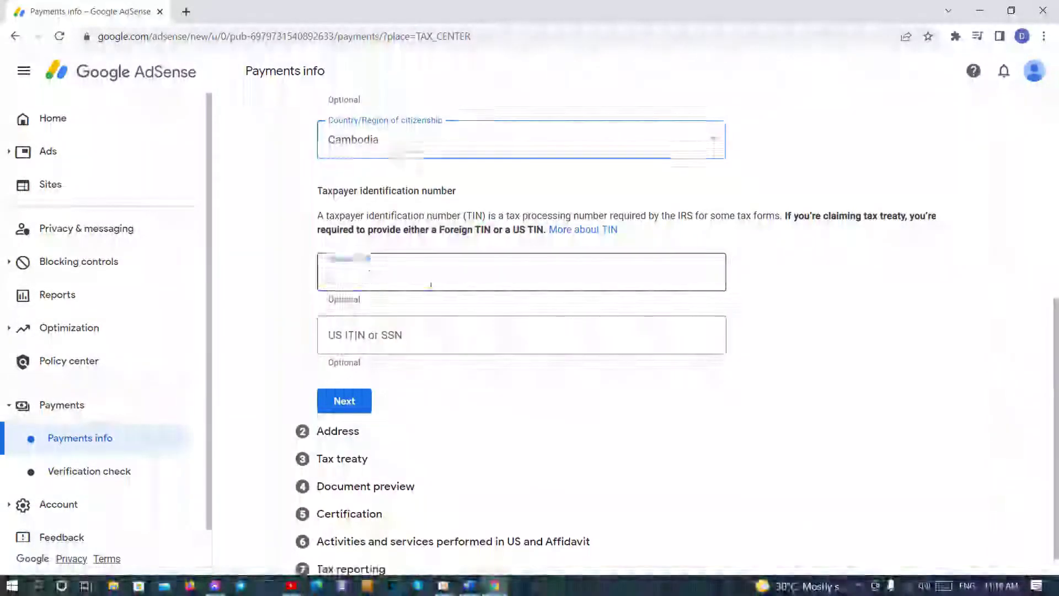
{"action": "left_click", "coordinate": [344, 299]}
{"action": "double_click", "coordinate": [344, 300]}
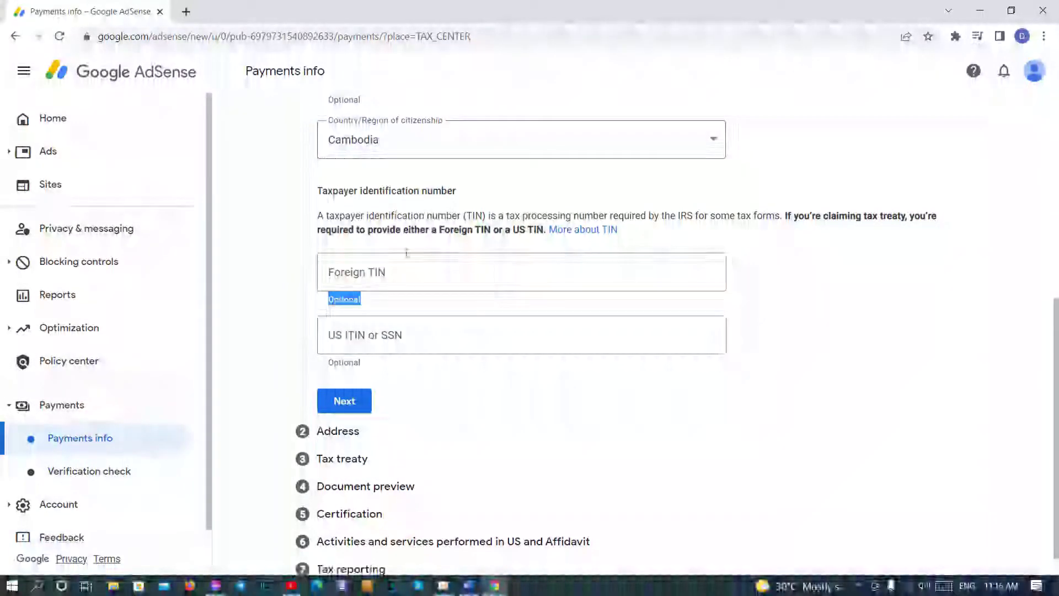
{"action": "left_click", "coordinate": [328, 272]}
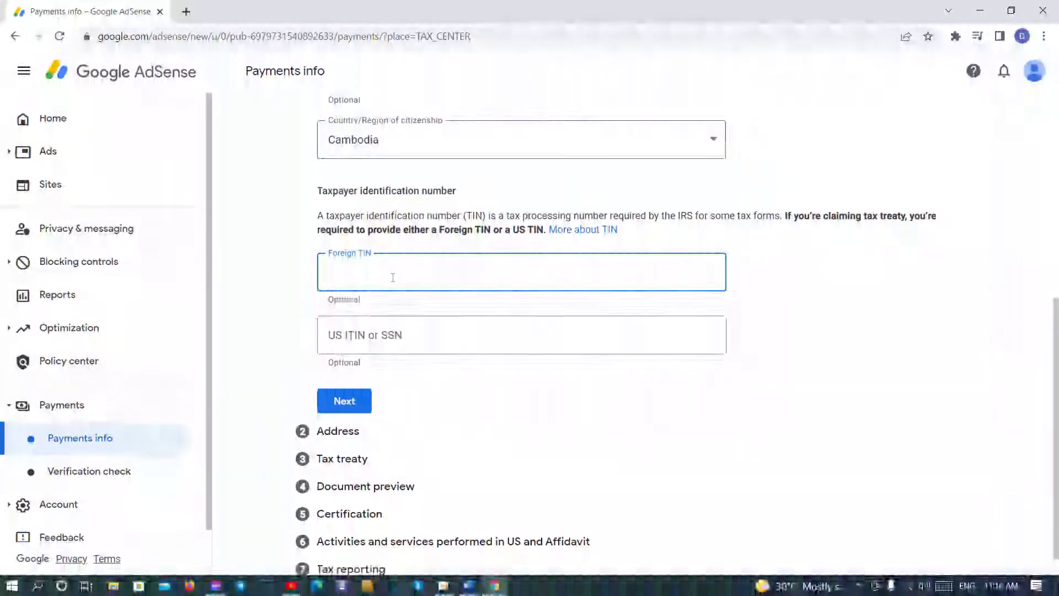
{"action": "left_click", "coordinate": [358, 338]}
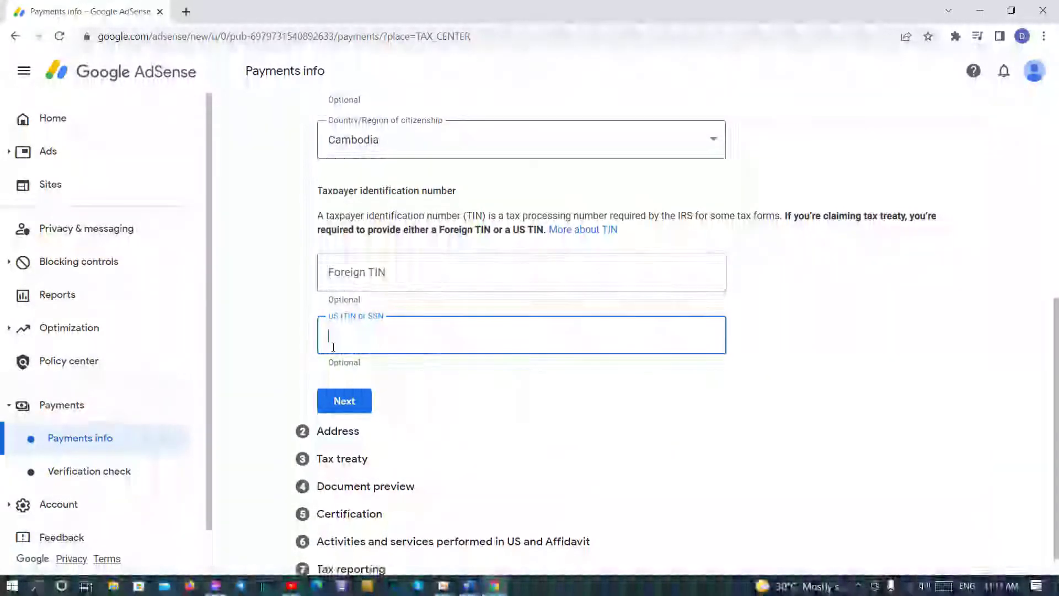
Leave the optional Foreign TIN and US ITIN or SSN blank and continue to the Address section.
{"action": "left_click", "coordinate": [439, 390]}
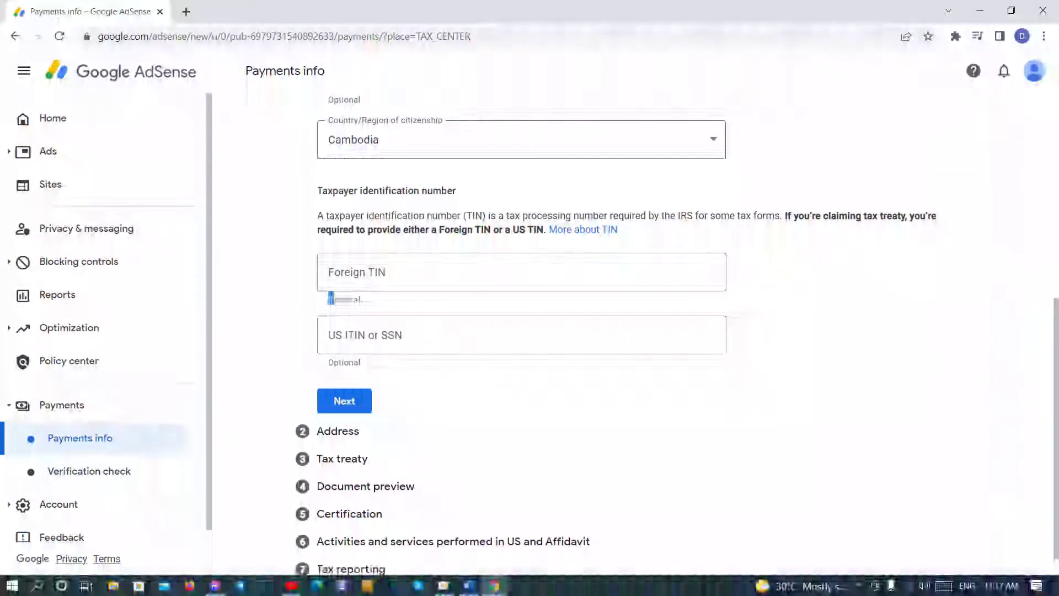
{"action": "double_click", "coordinate": [329, 362]}
{"action": "left_click", "coordinate": [472, 414]}
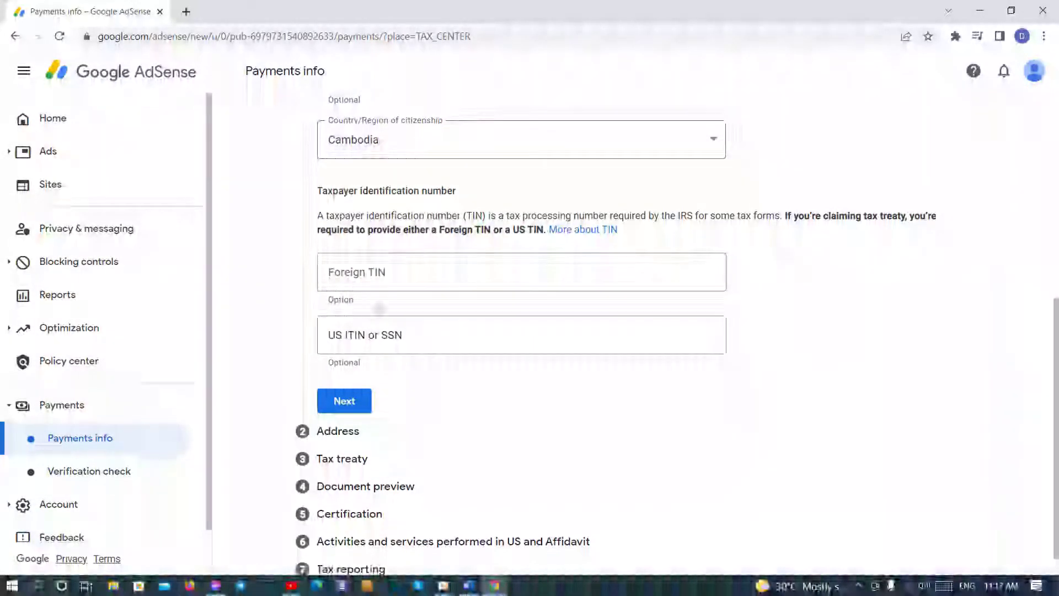
{"action": "scroll", "coordinate": [444, 396], "scroll_direction": "down", "scroll_amount": 1}
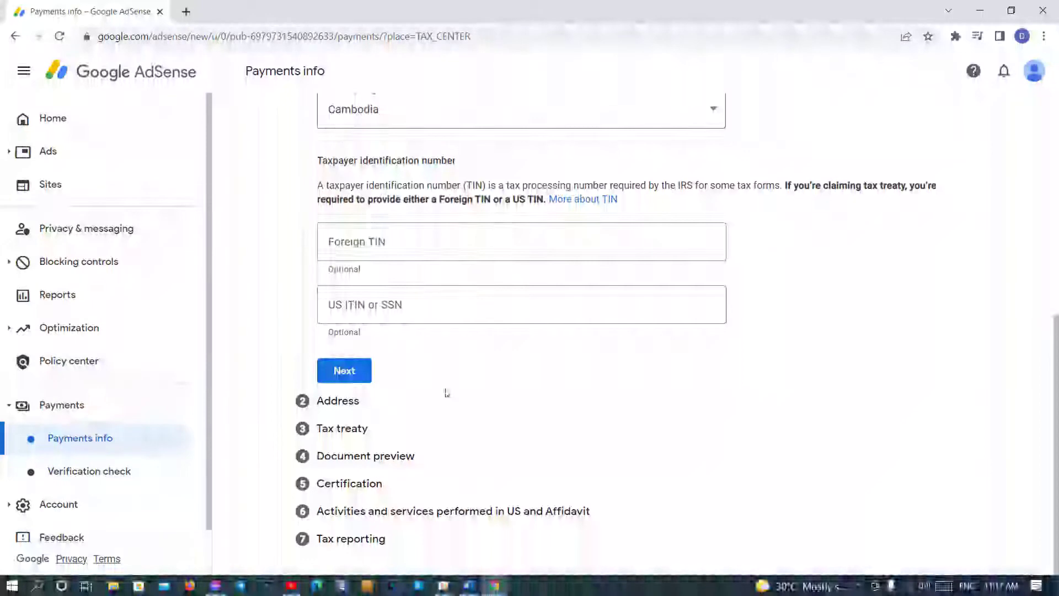
{"action": "left_click", "coordinate": [343, 369]}
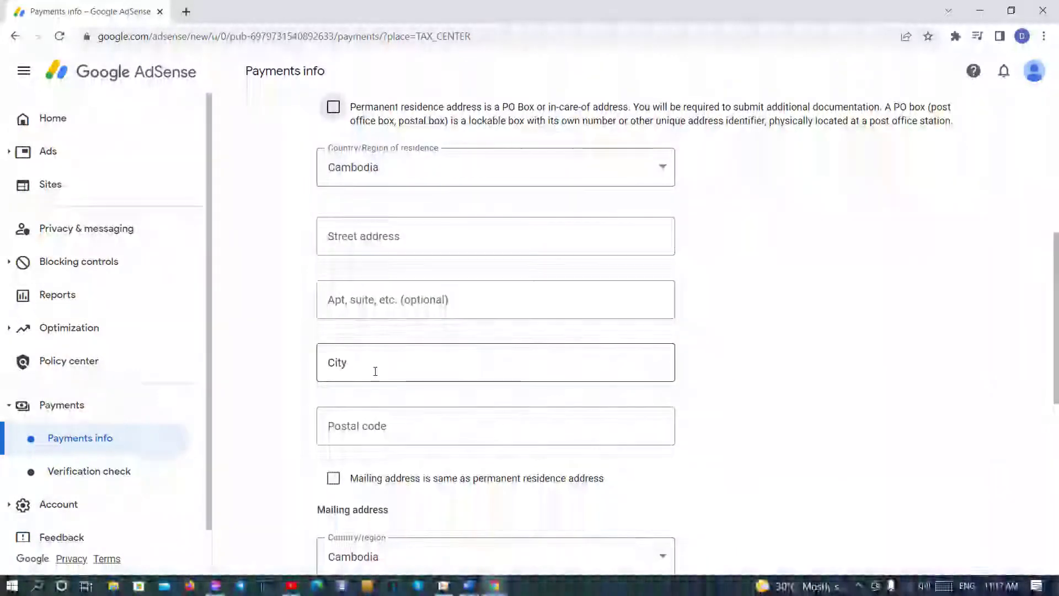
Mark the permanent residence address as a PO Box or in-care-of address.
{"action": "scroll", "coordinate": [672, 392], "scroll_direction": "up", "scroll_amount": 2}
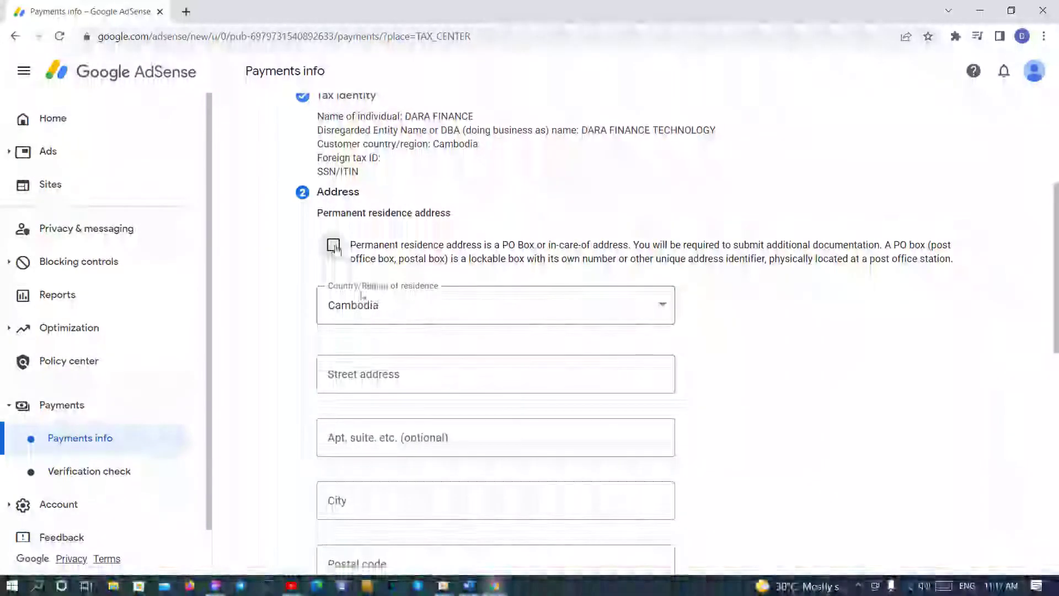
{"action": "scroll", "coordinate": [335, 248], "scroll_direction": "down", "scroll_amount": 2}
{"action": "scroll", "coordinate": [445, 289], "scroll_direction": "up", "scroll_amount": 1}
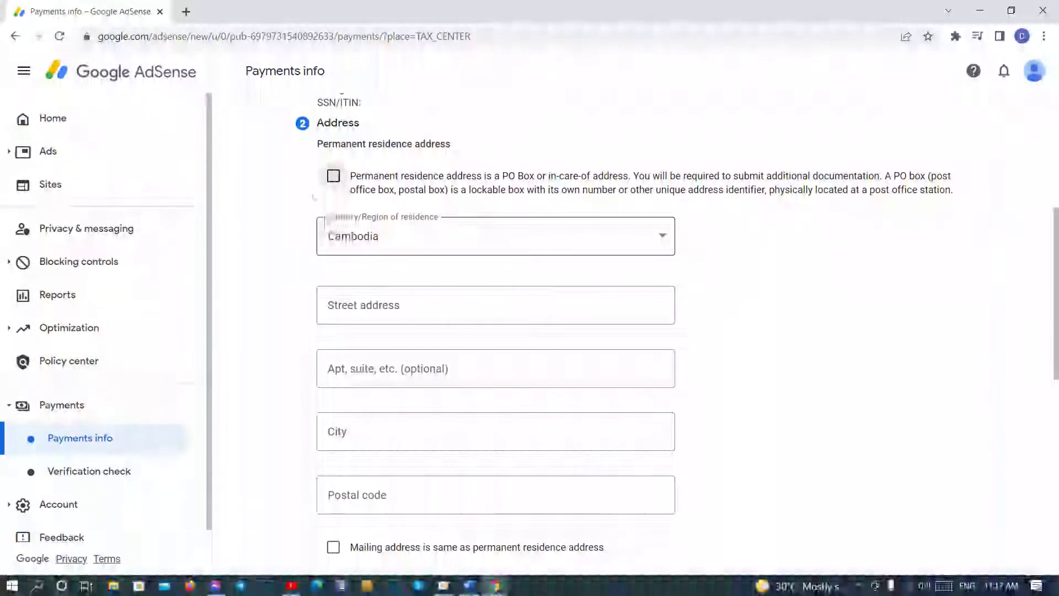
{"action": "left_click", "coordinate": [334, 175]}
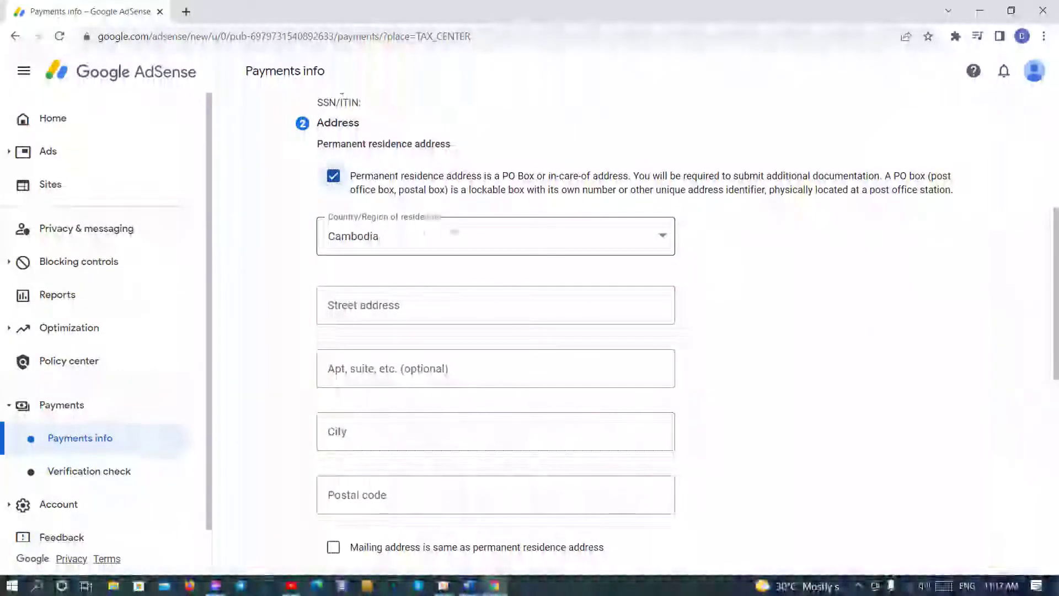
Fill in the permanent residence street address, apartment or suite number, city and postal code.
{"action": "left_click", "coordinate": [459, 304]}
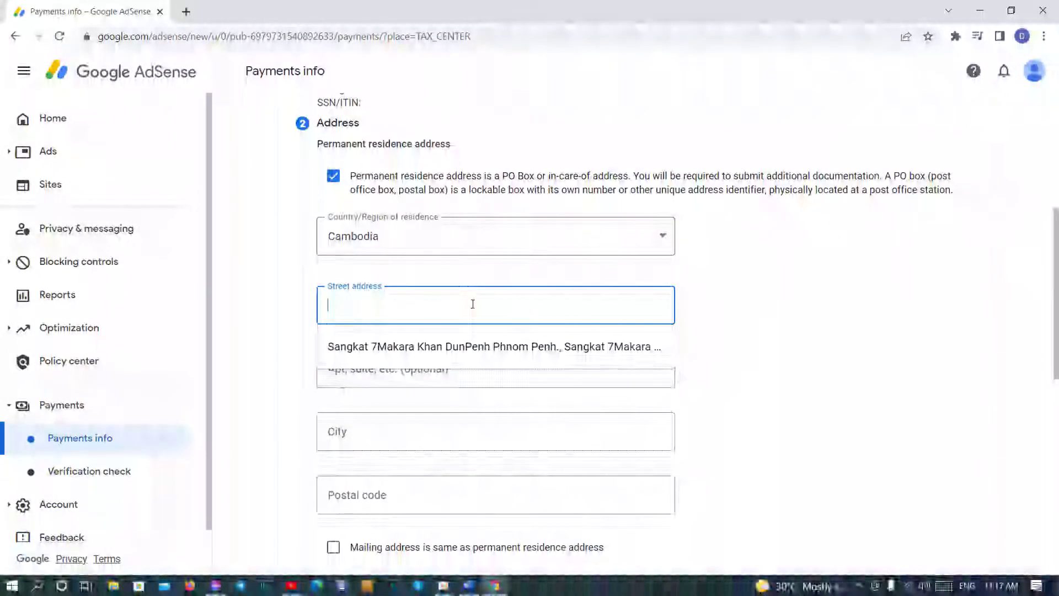
{"action": "type", "text": "3"}
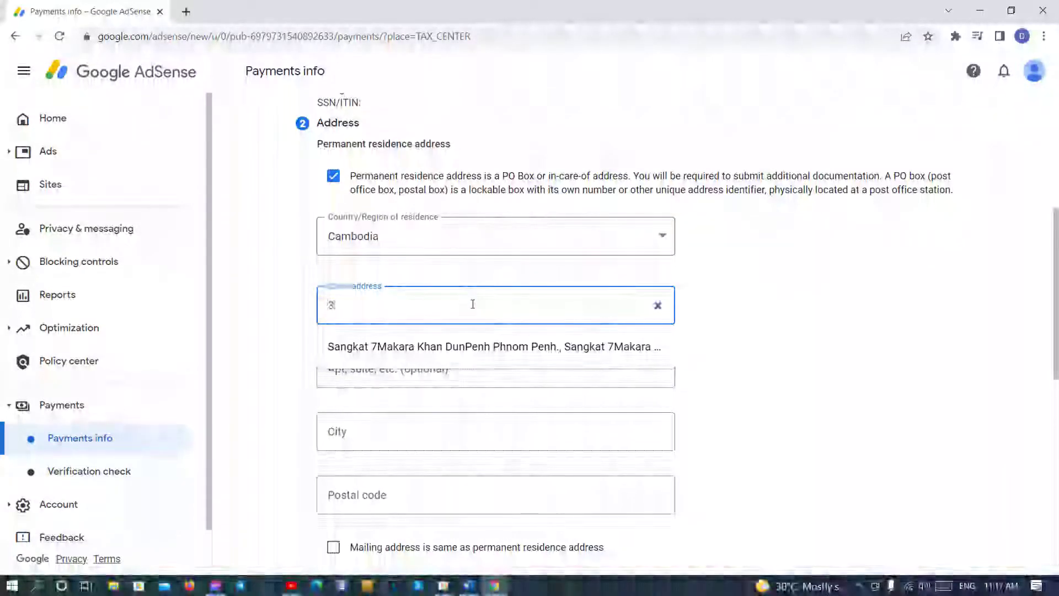
{"action": "type", "text": "7"}
{"action": "left_click", "coordinate": [499, 371]}
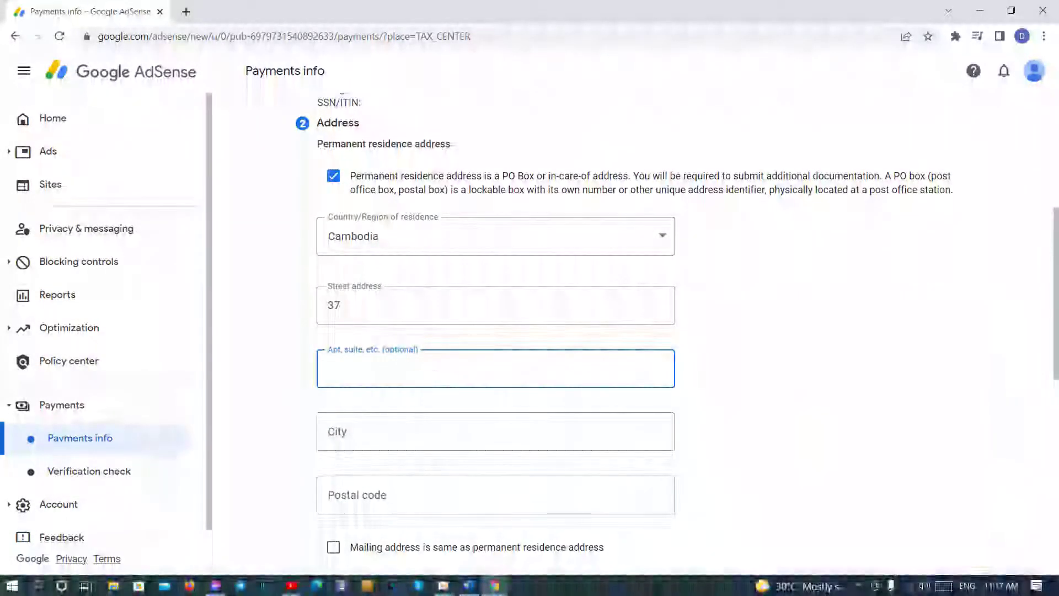
{"action": "type", "text": "76"}
{"action": "key", "text": "Tab"}
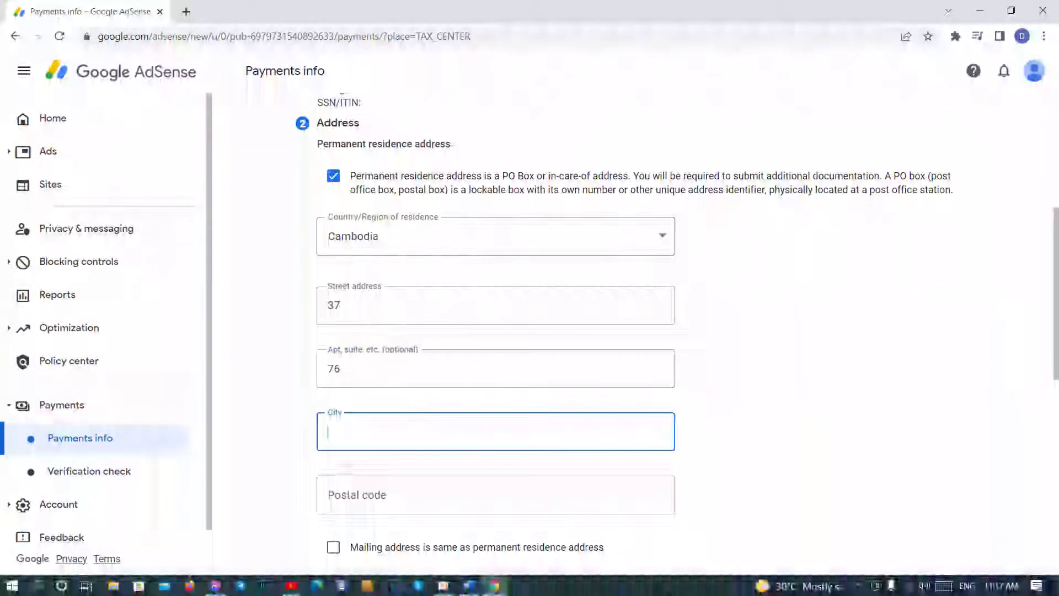
{"action": "left_click", "coordinate": [402, 417]}
{"action": "left_click", "coordinate": [397, 473]}
{"action": "scroll", "coordinate": [345, 365], "scroll_direction": "down", "scroll_amount": 3}
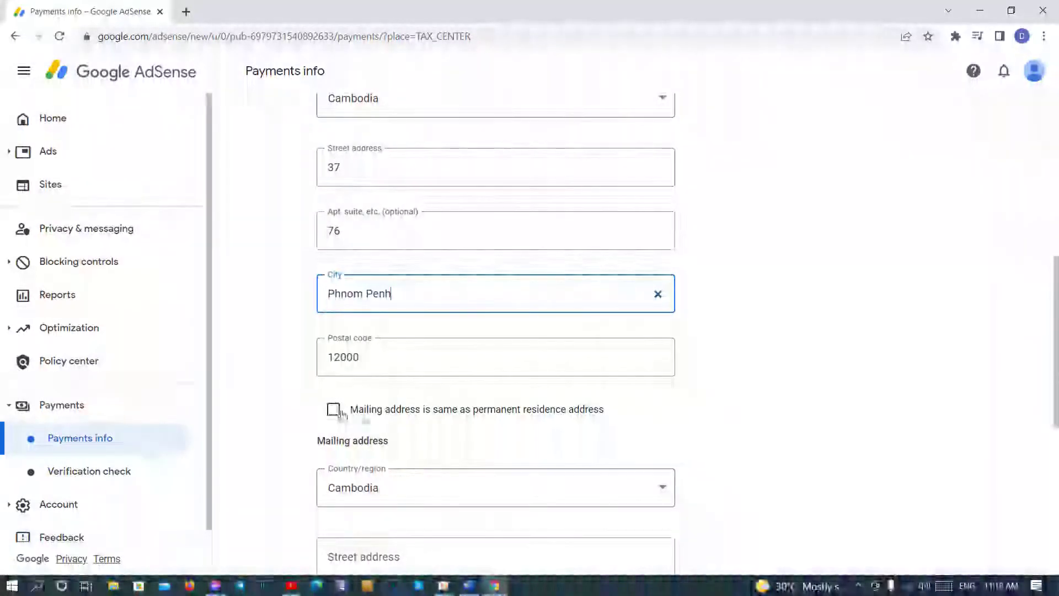
Set the mailing address as the same as the permanent residence address and continue to the Tax treaty section.
{"action": "left_click_drag", "start_coordinate": [349, 410], "coordinate": [604, 410]}
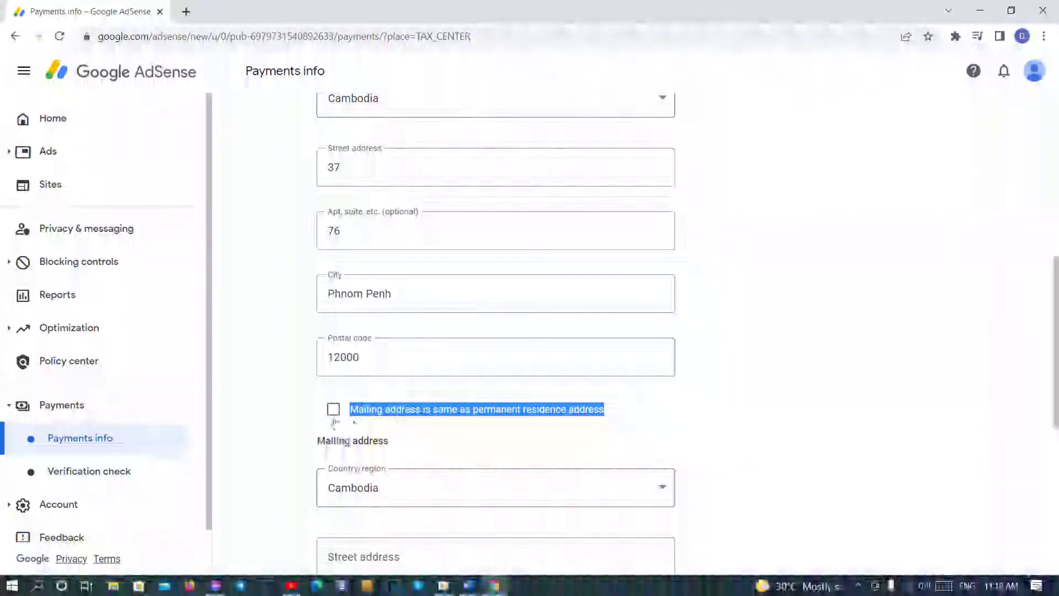
{"action": "left_click", "coordinate": [334, 412]}
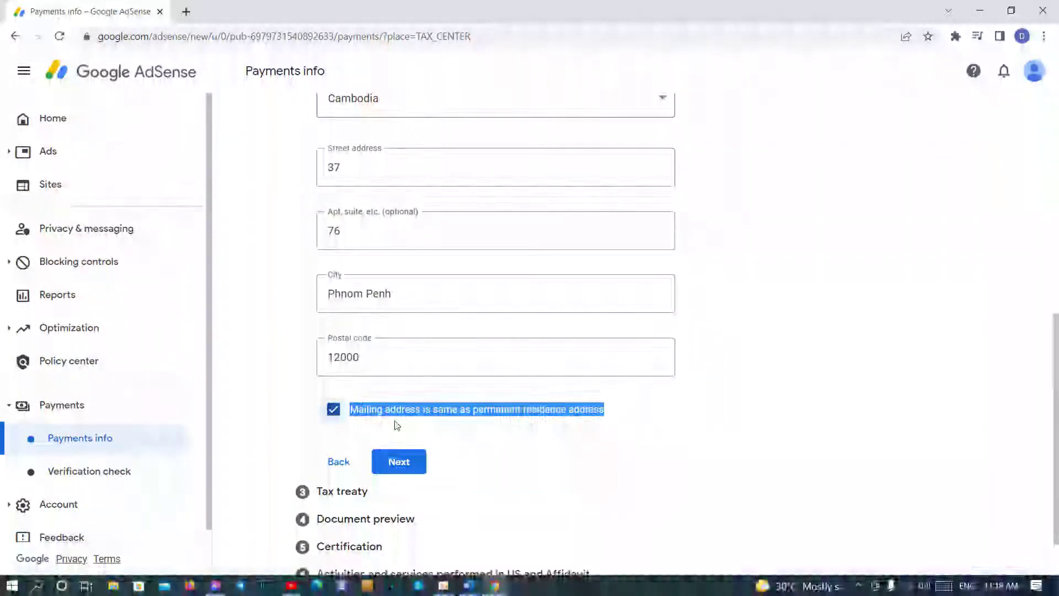
{"action": "scroll", "coordinate": [392, 421], "scroll_direction": "up", "scroll_amount": 1}
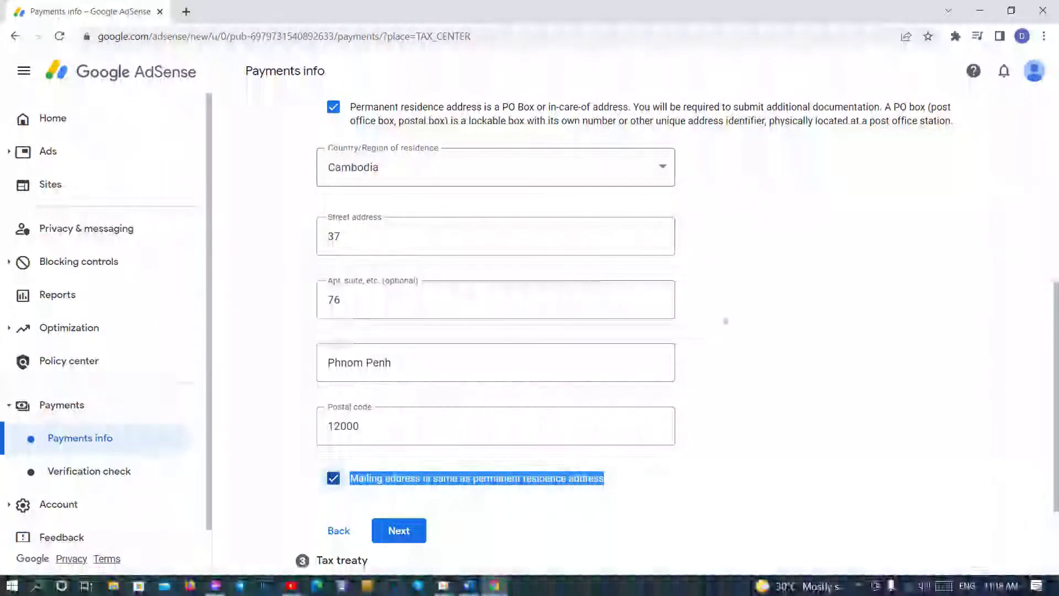
{"action": "scroll", "coordinate": [722, 317], "scroll_direction": "down", "scroll_amount": 3}
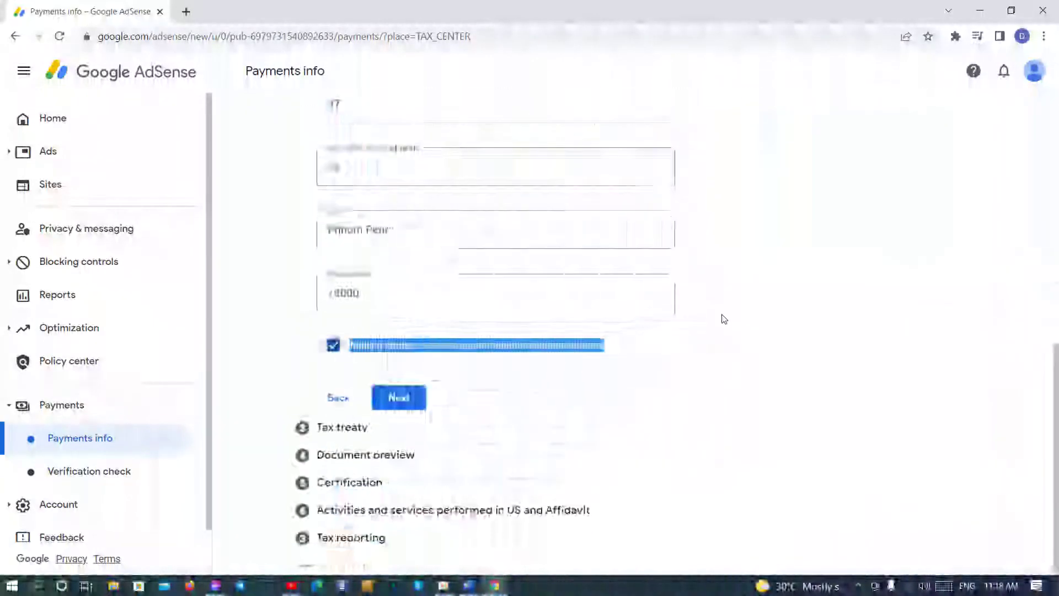
{"action": "left_click", "coordinate": [410, 405]}
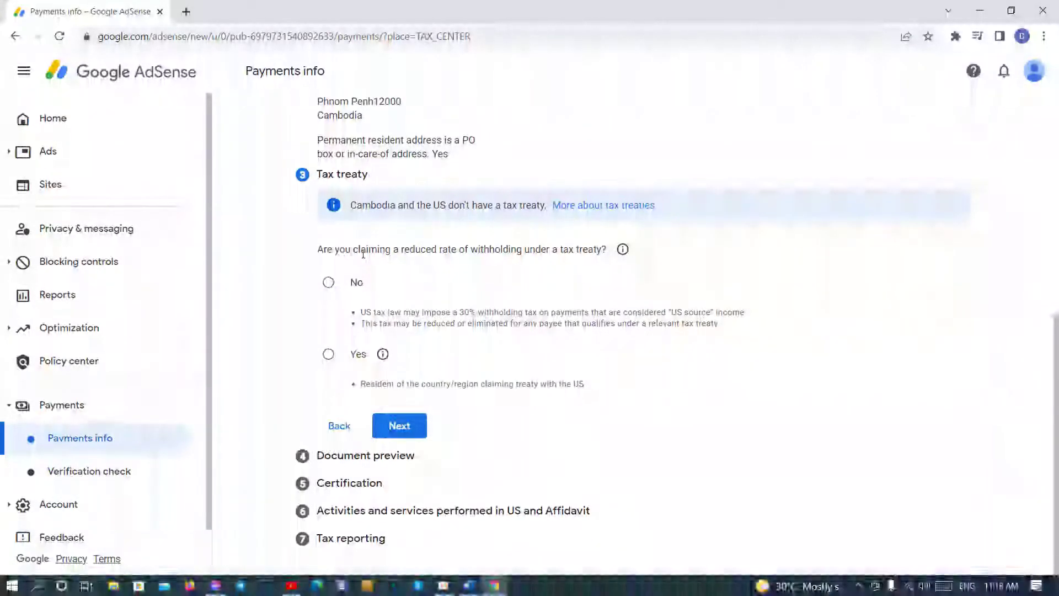
Answer No to claiming a reduced rate of withholding under a tax treaty and continue to the Document preview.
{"action": "left_click_drag", "start_coordinate": [322, 250], "coordinate": [613, 262]}
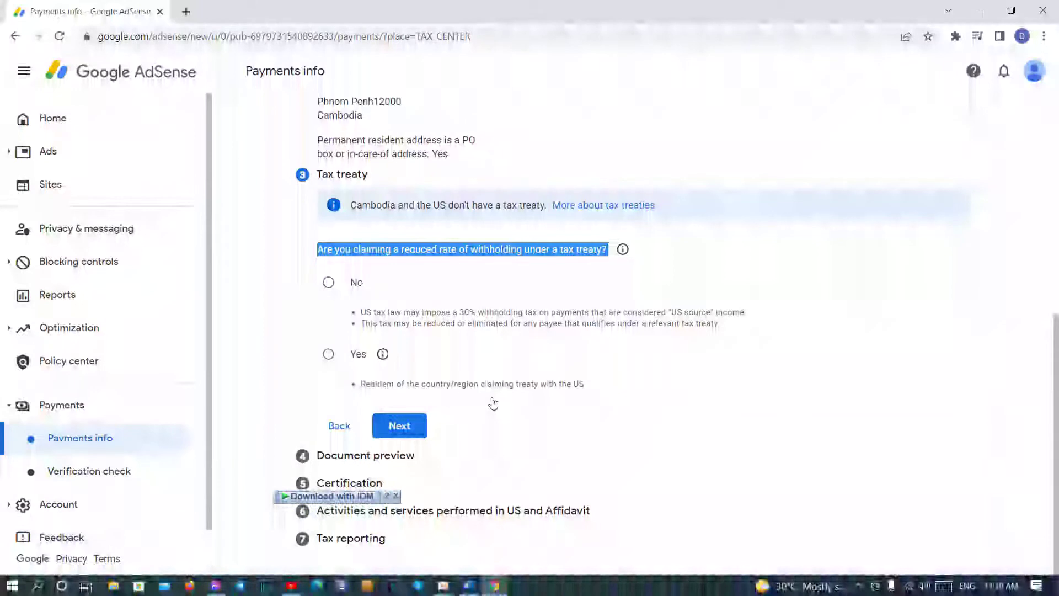
{"action": "left_click", "coordinate": [328, 281]}
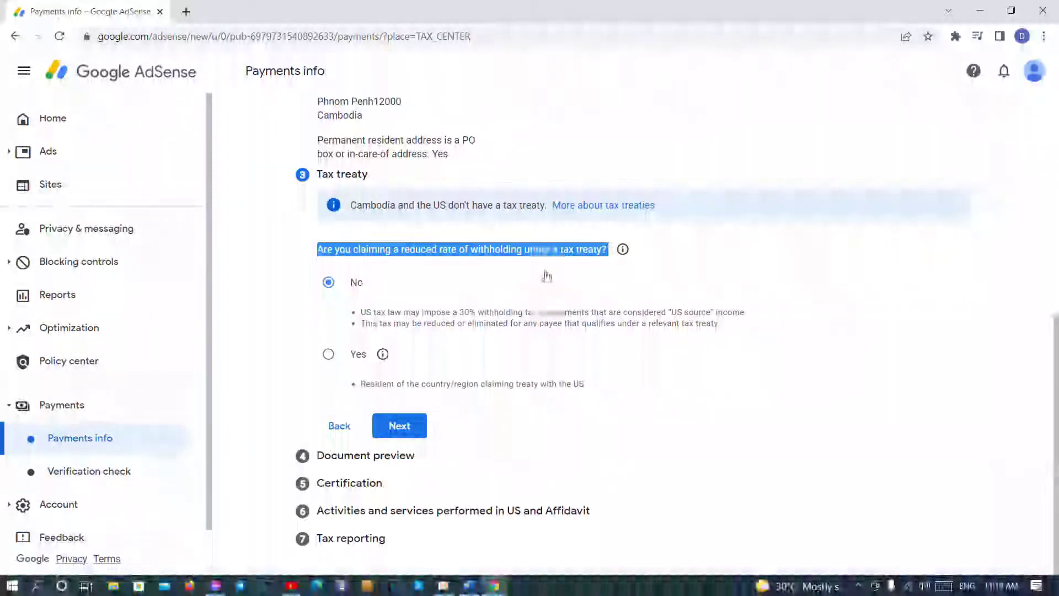
{"action": "left_click", "coordinate": [399, 425]}
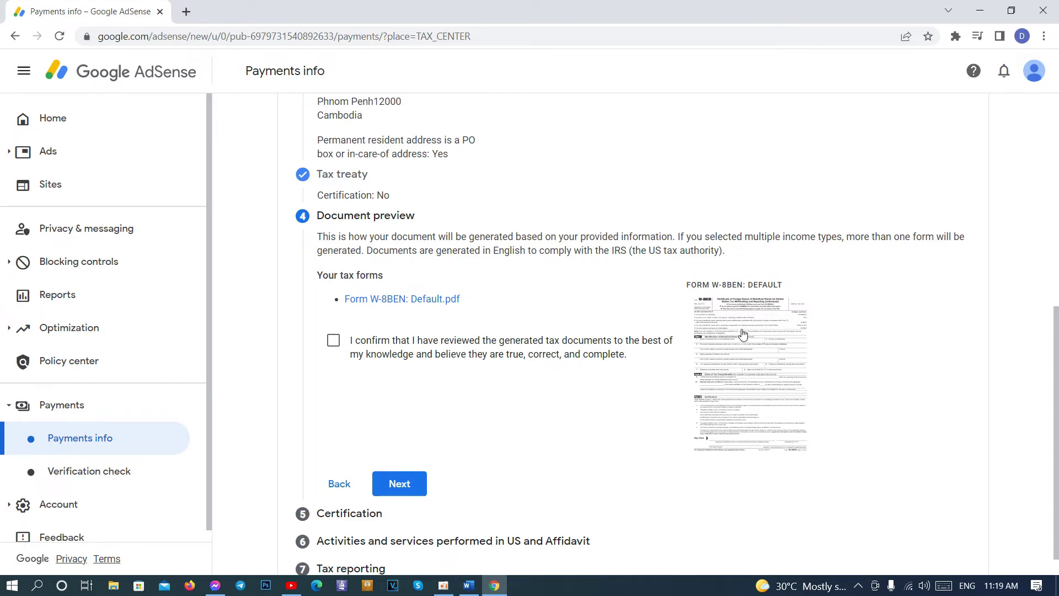
Confirm the generated tax documents as reviewed, and download and open the Form W-8BEN preview PDF, declining the default browser change.
{"action": "left_click", "coordinate": [361, 340]}
{"action": "left_click", "coordinate": [763, 378]}
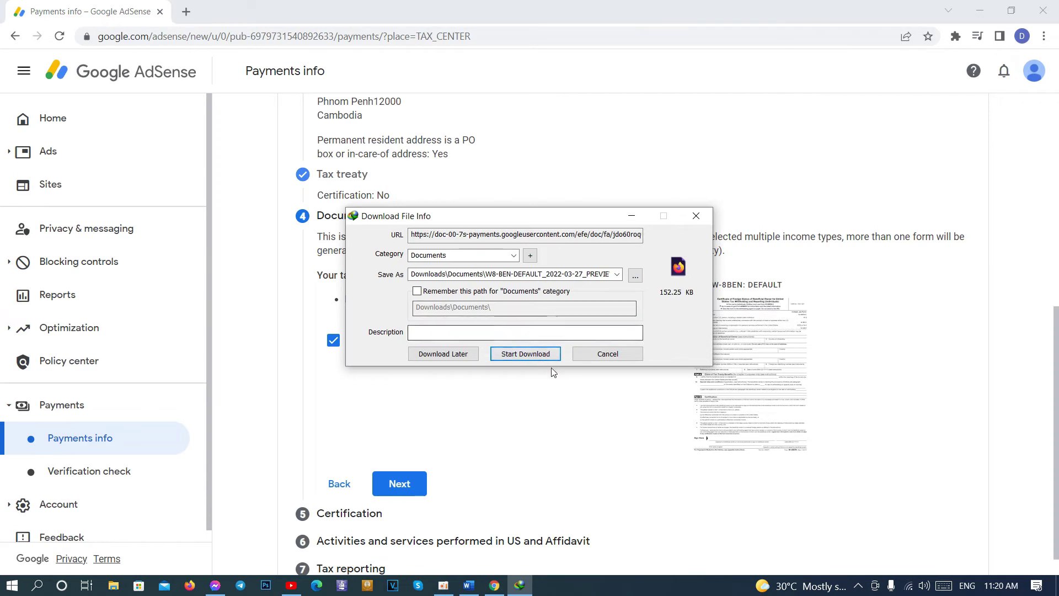
{"action": "left_click", "coordinate": [541, 355]}
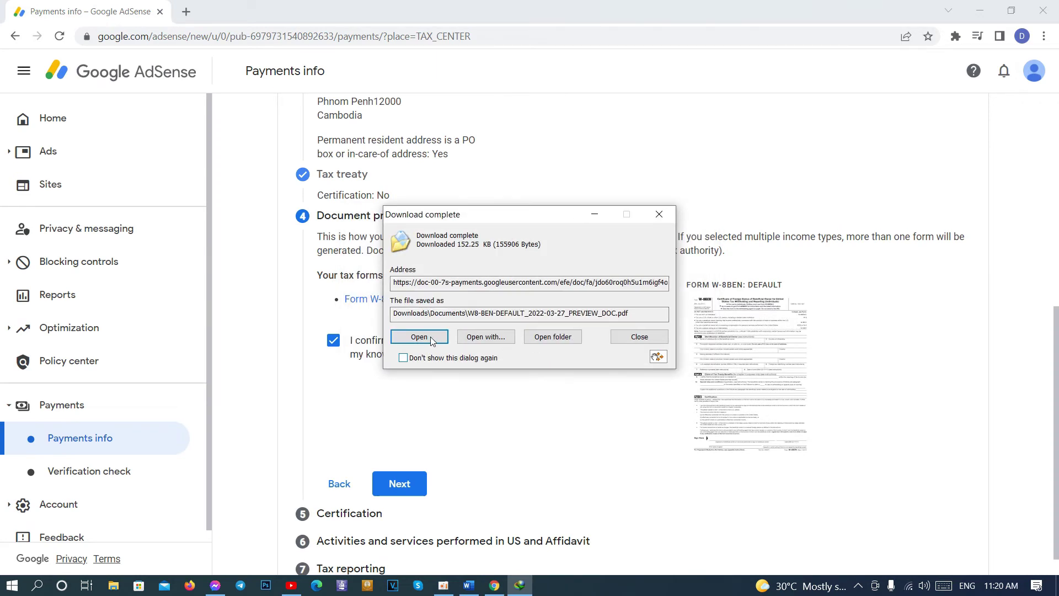
{"action": "left_click", "coordinate": [434, 341]}
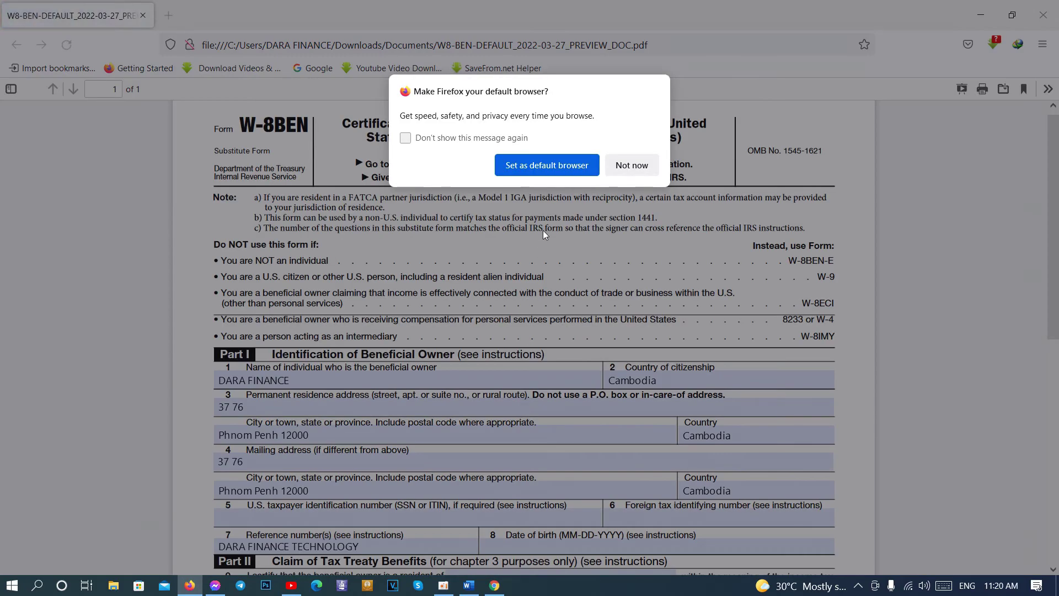
{"action": "left_click", "coordinate": [632, 166]}
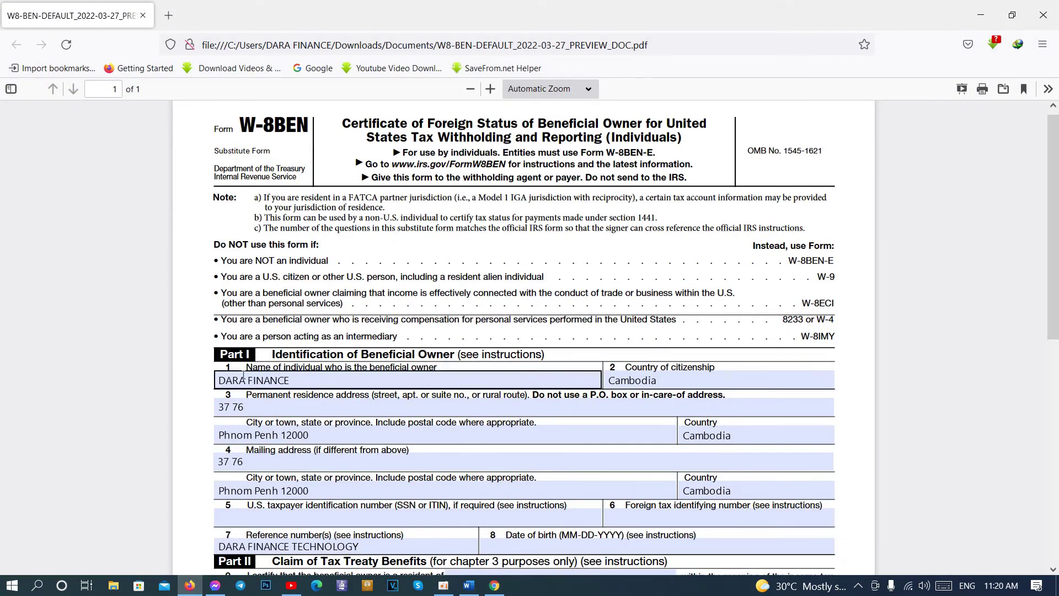
Review the generated W-8BEN PDF from the beneficial owner details to the signature area and return to the AdSense tax form.
{"action": "scroll", "coordinate": [309, 282], "scroll_direction": "down", "scroll_amount": 5}
{"action": "scroll", "coordinate": [292, 288], "scroll_direction": "up", "scroll_amount": 2}
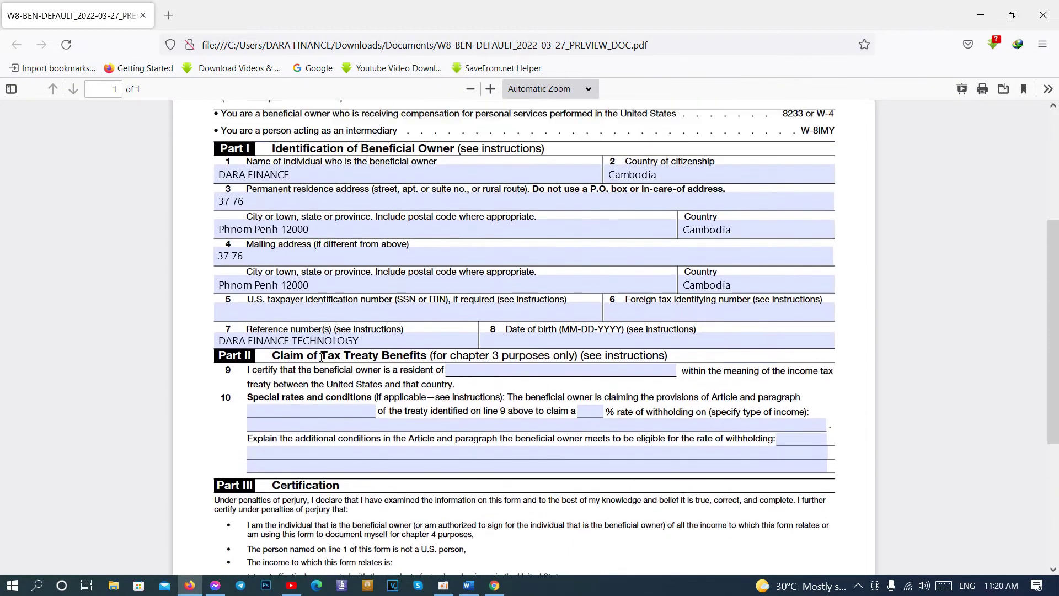
{"action": "scroll", "coordinate": [468, 298], "scroll_direction": "down", "scroll_amount": 4}
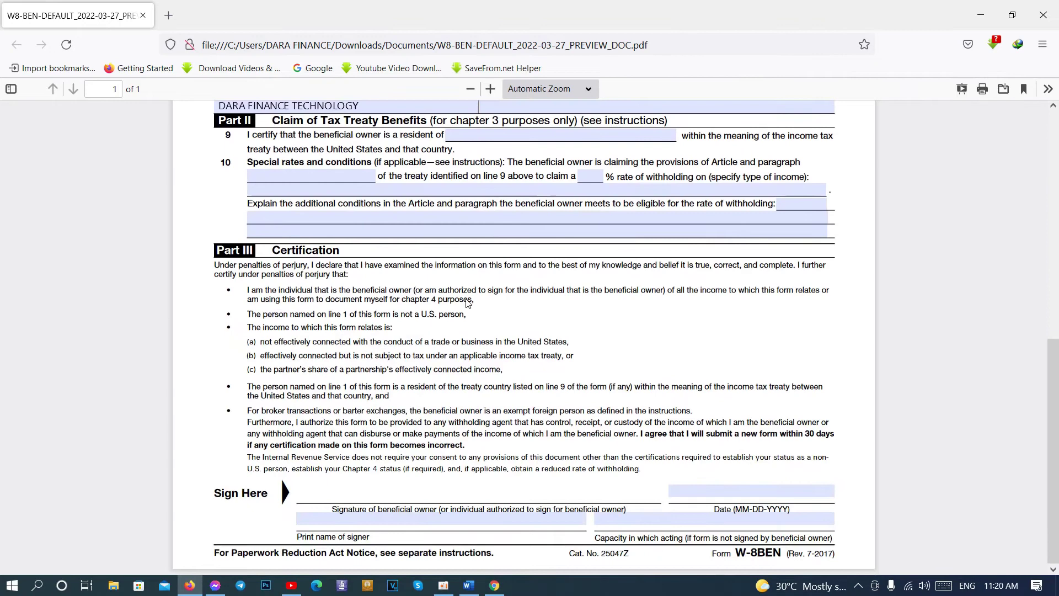
{"action": "scroll", "coordinate": [468, 301], "scroll_direction": "up", "scroll_amount": 7}
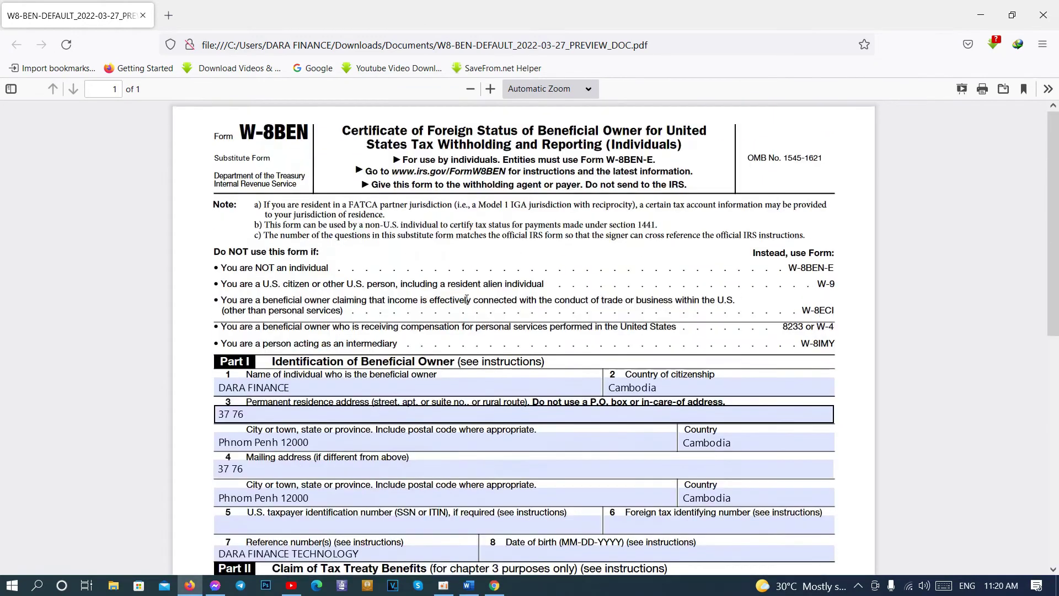
{"action": "left_click", "coordinate": [981, 15]}
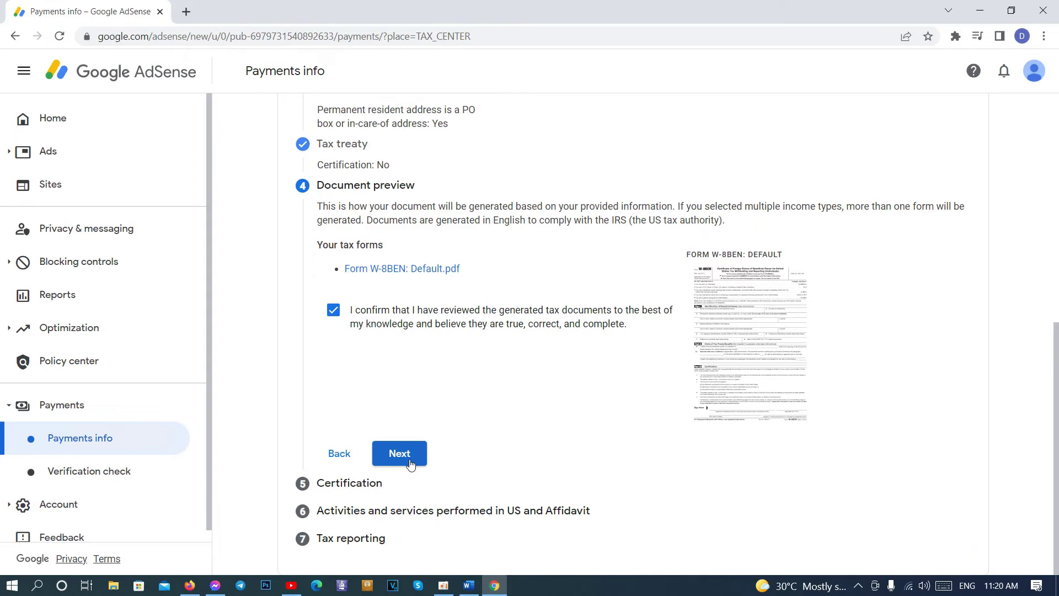
Continue to Certification and declare being the person listed in the signature section, completing the form on one's own behalf.
{"action": "left_click", "coordinate": [399, 453]}
{"action": "scroll", "coordinate": [533, 364], "scroll_direction": "down", "scroll_amount": 3}
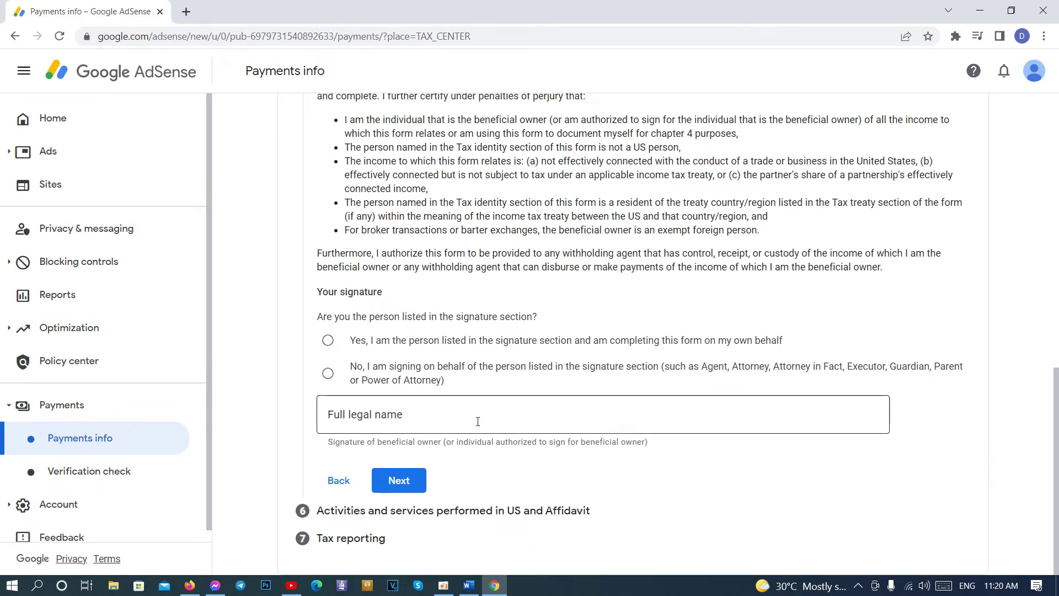
{"action": "left_click", "coordinate": [469, 342]}
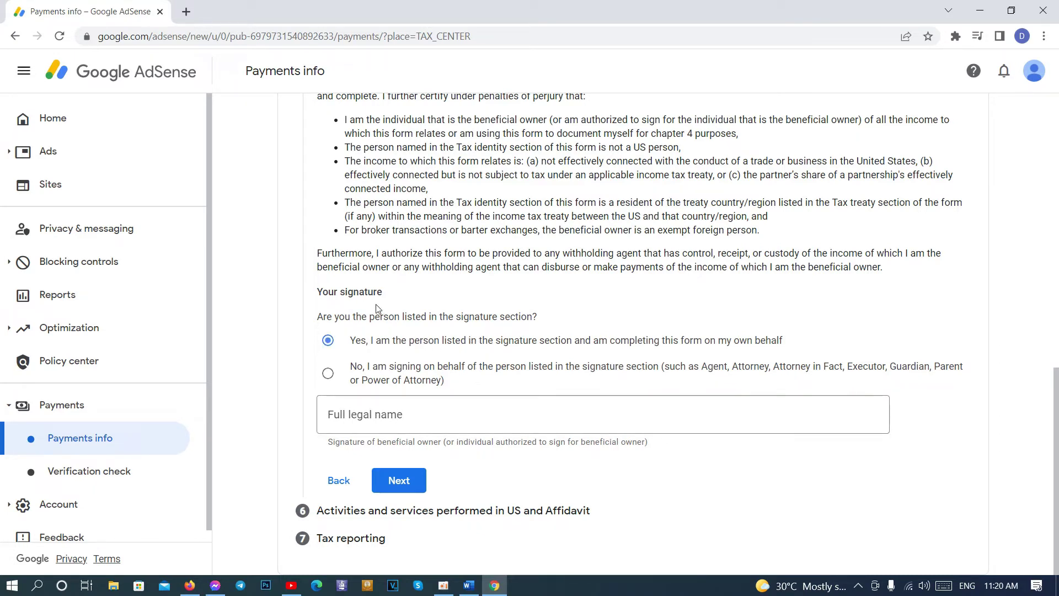
Sign the certification with the beneficial owner's full legal name and continue to the Activities and services section.
{"action": "left_click", "coordinate": [396, 418]}
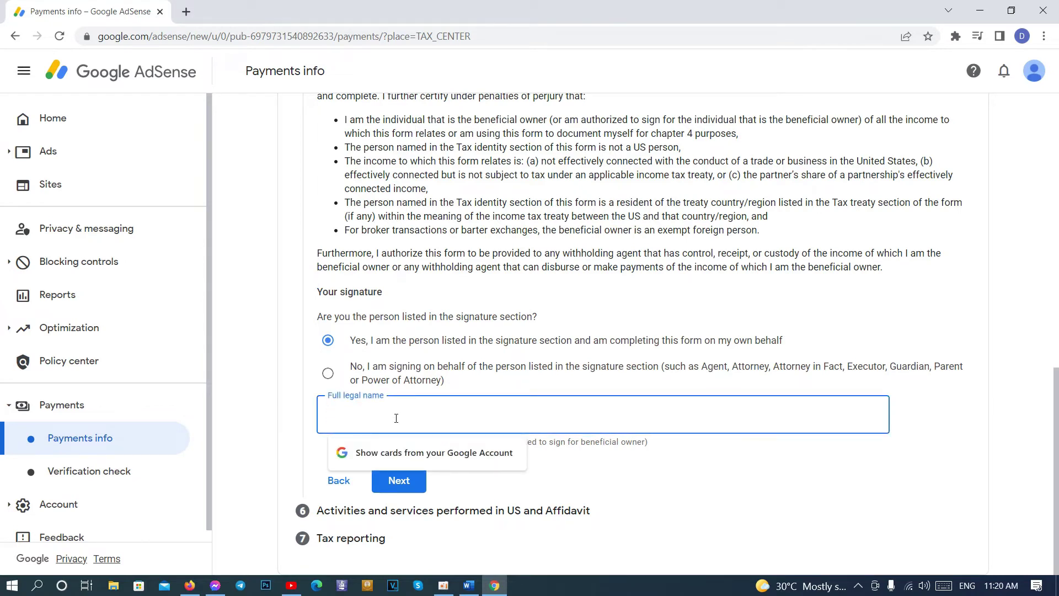
{"action": "type", "text": "Edrd"}
{"action": "key", "text": "BackSpace"}
{"action": "key", "text": "BackSpace"}
{"action": "key", "text": "BackSpace"}
{"action": "key", "text": "BackSpace"}
{"action": "type", "text": "DARA FINANCE"}
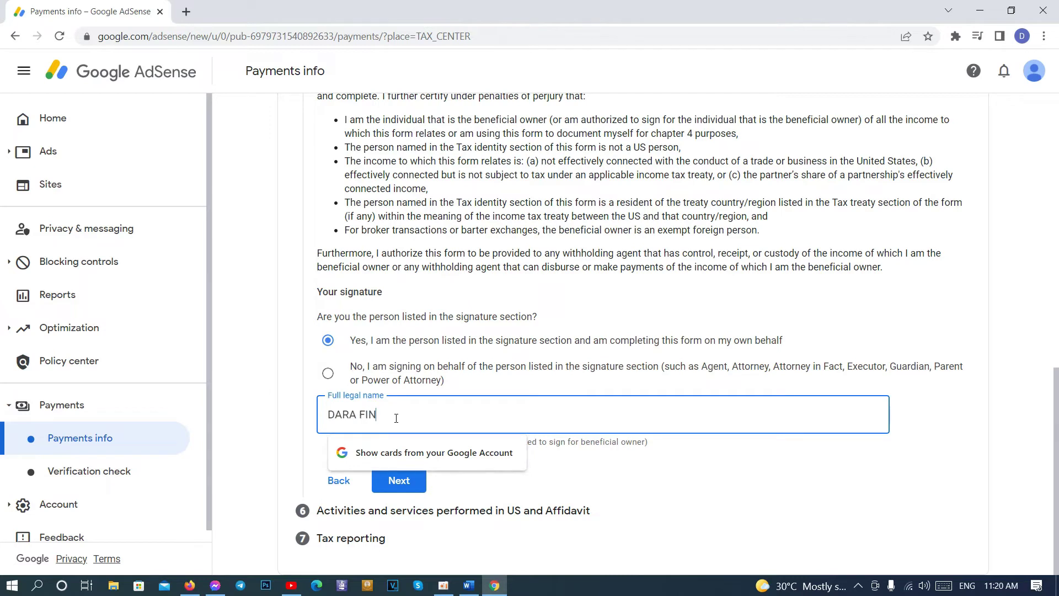
{"action": "left_click", "coordinate": [761, 483]}
{"action": "left_click_drag", "start_coordinate": [329, 414], "coordinate": [422, 408]}
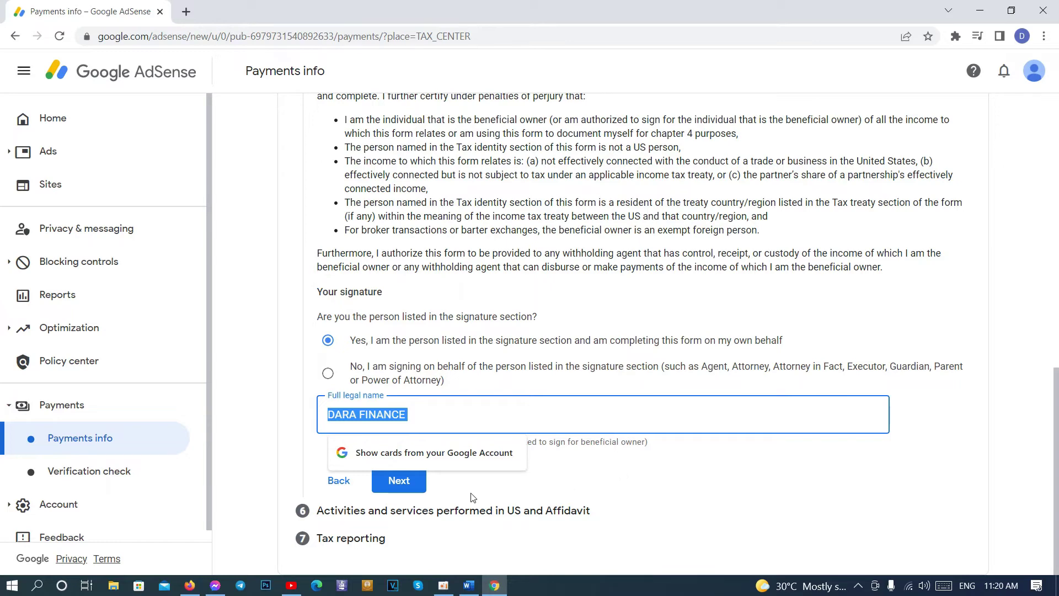
{"action": "left_click", "coordinate": [399, 483]}
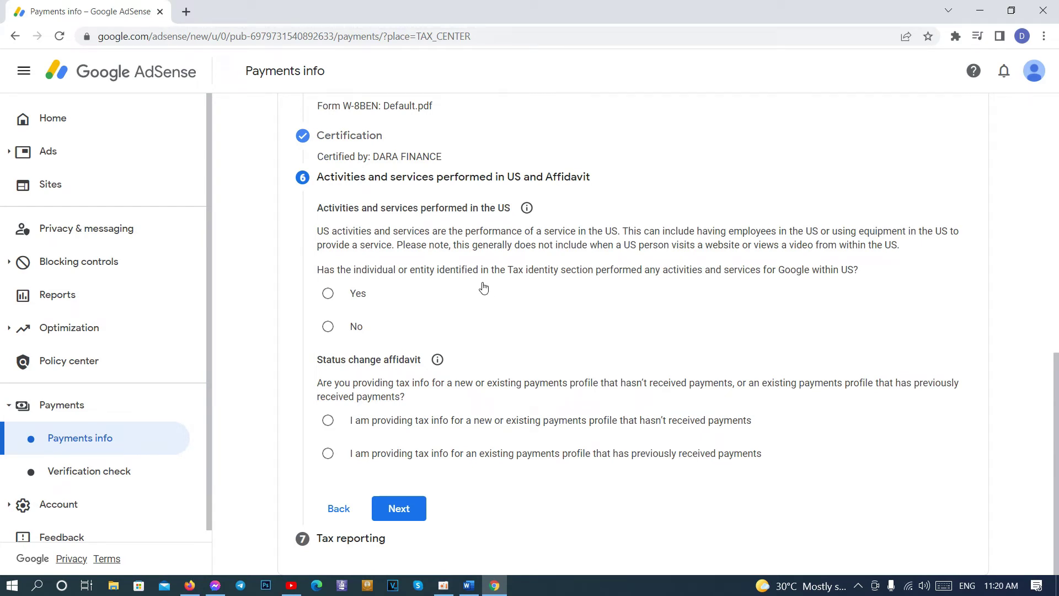
Try answering No to US activities for Google and certify that services are performed solely outside the US.
{"action": "left_click_drag", "start_coordinate": [318, 230], "coordinate": [905, 270]}
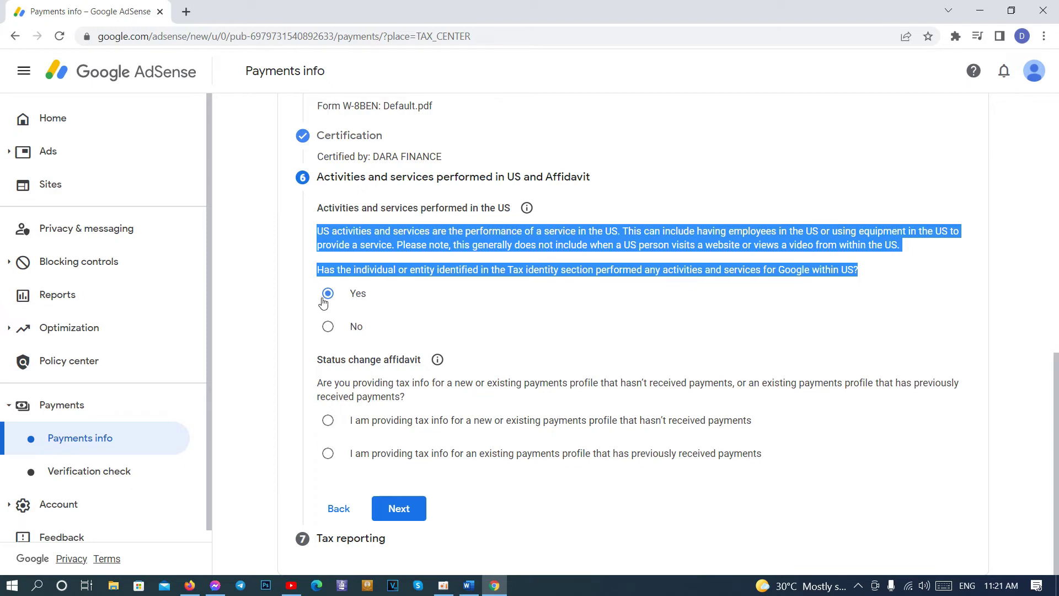
{"action": "left_click", "coordinate": [327, 326]}
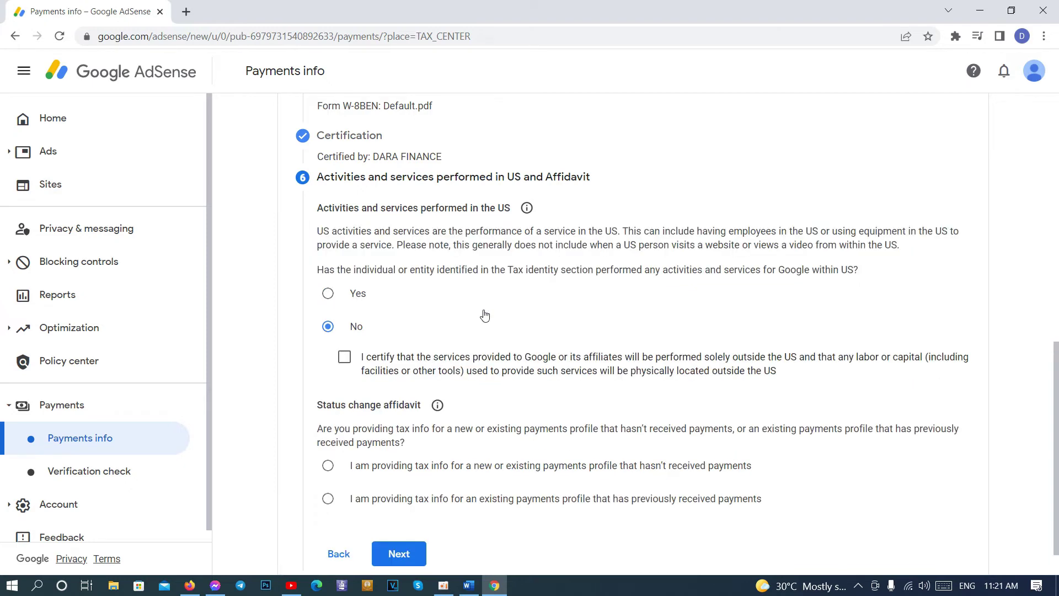
{"action": "left_click", "coordinate": [344, 358]}
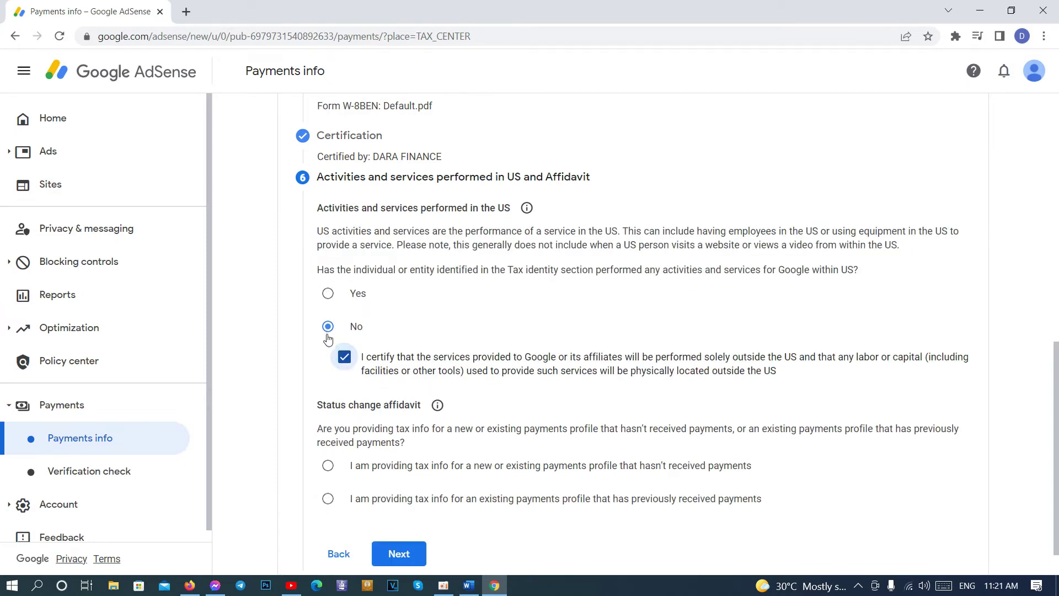
{"action": "left_click", "coordinate": [328, 294]}
{"action": "key", "text": "Down"}
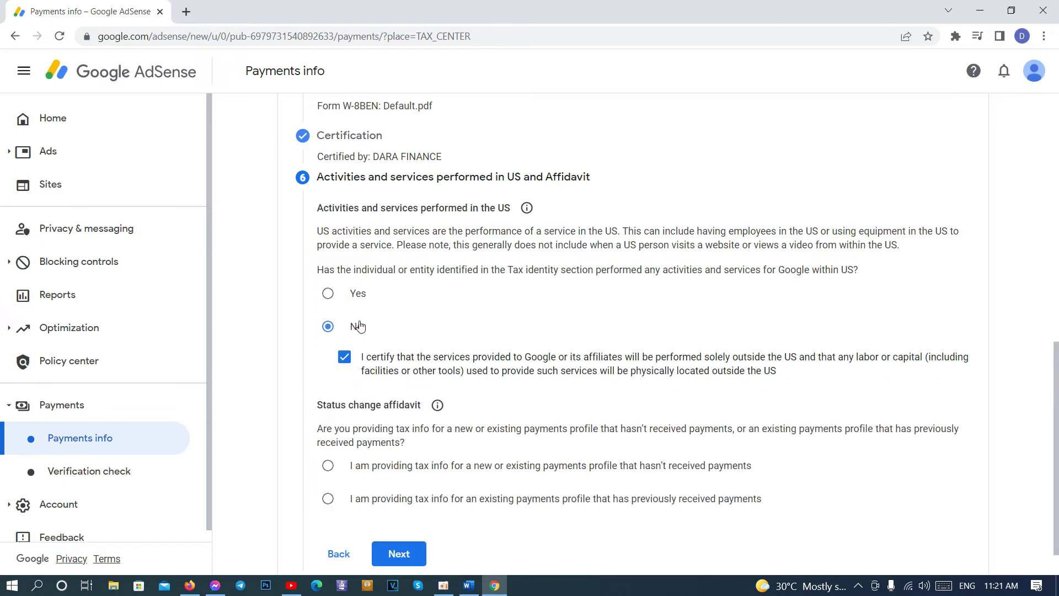
Answer Yes to US activities, declare a payments profile that hasn't received payments, and continue to Tax reporting.
{"action": "left_click", "coordinate": [329, 294]}
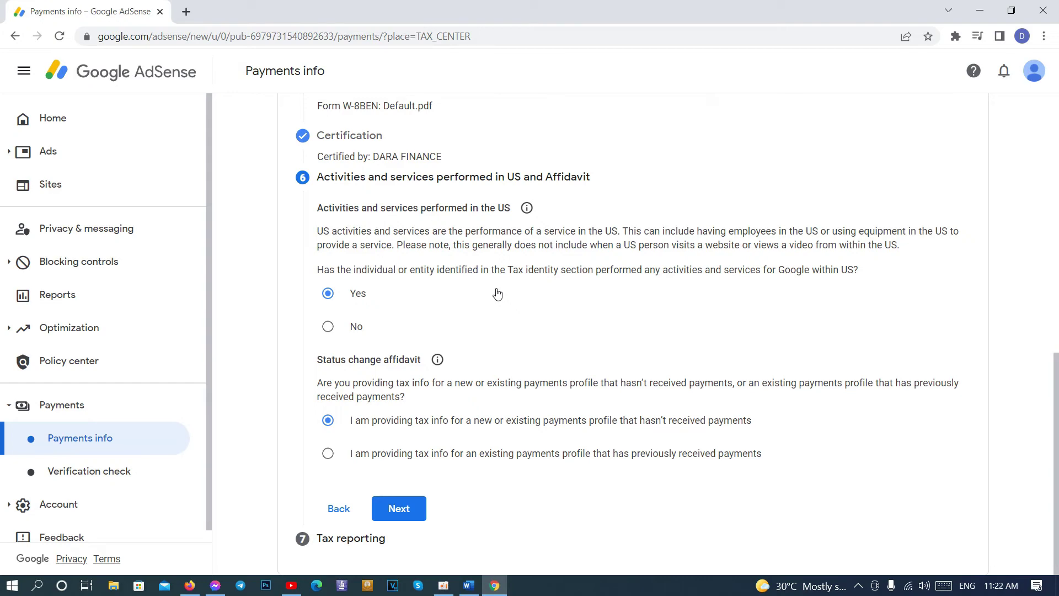
{"action": "scroll", "coordinate": [497, 293], "scroll_direction": "up", "scroll_amount": 7}
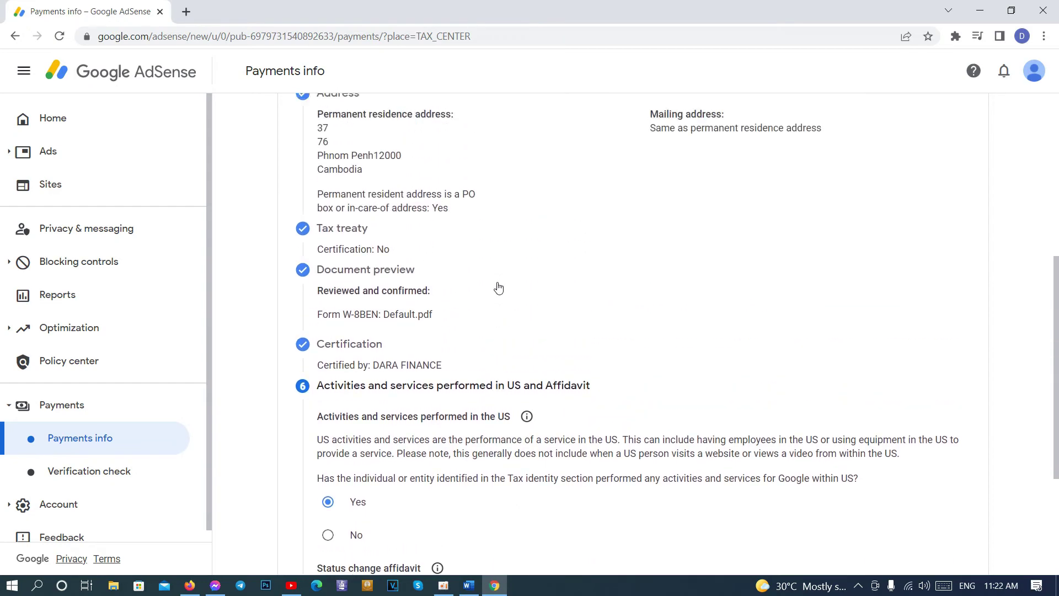
{"action": "scroll", "coordinate": [498, 287], "scroll_direction": "up", "scroll_amount": 3}
{"action": "scroll", "coordinate": [498, 287], "scroll_direction": "down", "scroll_amount": 10}
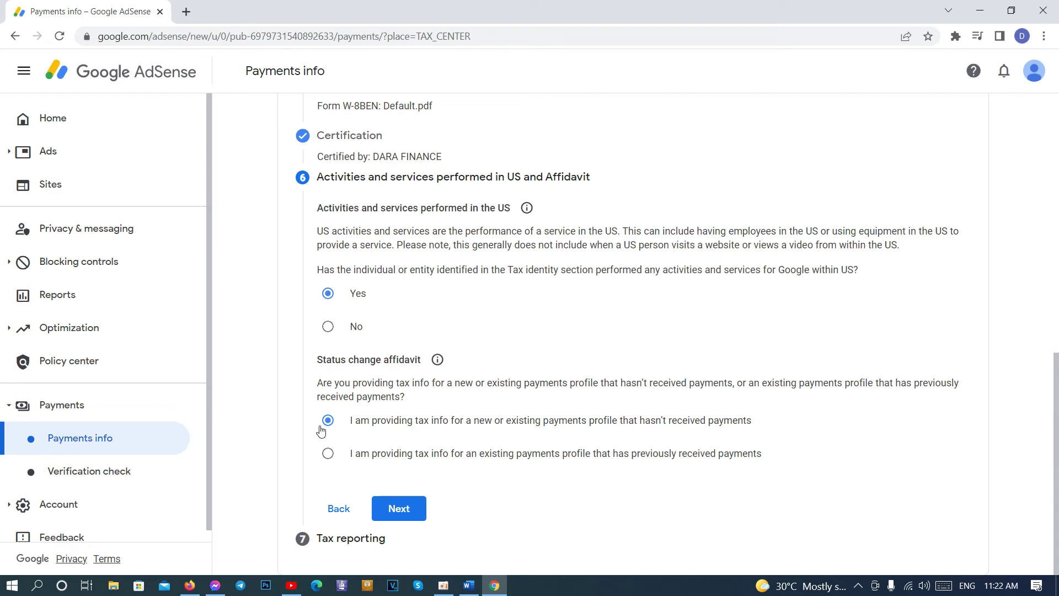
{"action": "left_click", "coordinate": [412, 508]}
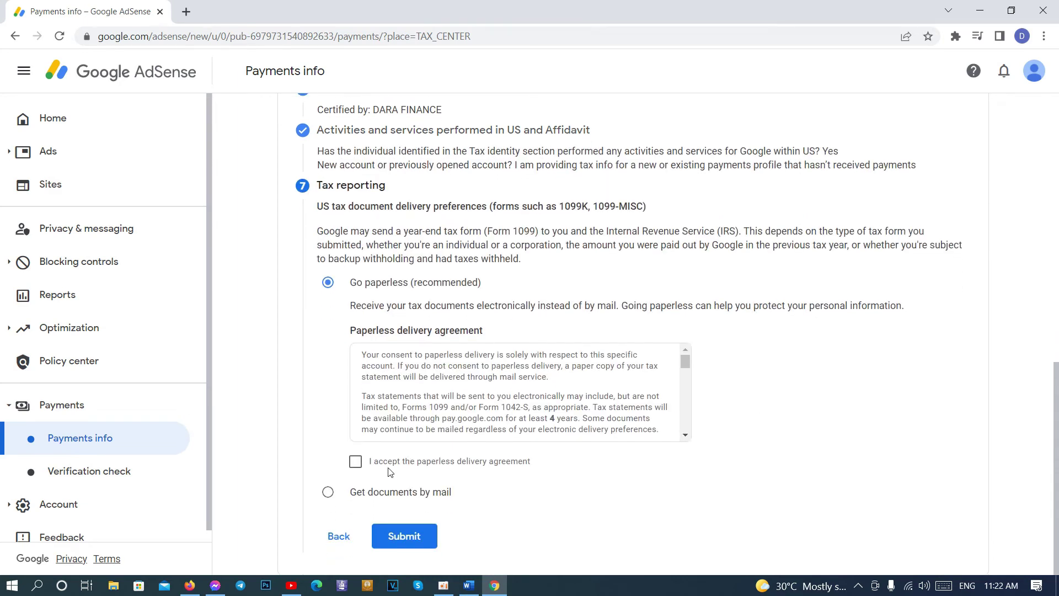
Accept the paperless delivery agreement for US tax documents and submit the tax form.
{"action": "left_click", "coordinate": [356, 464]}
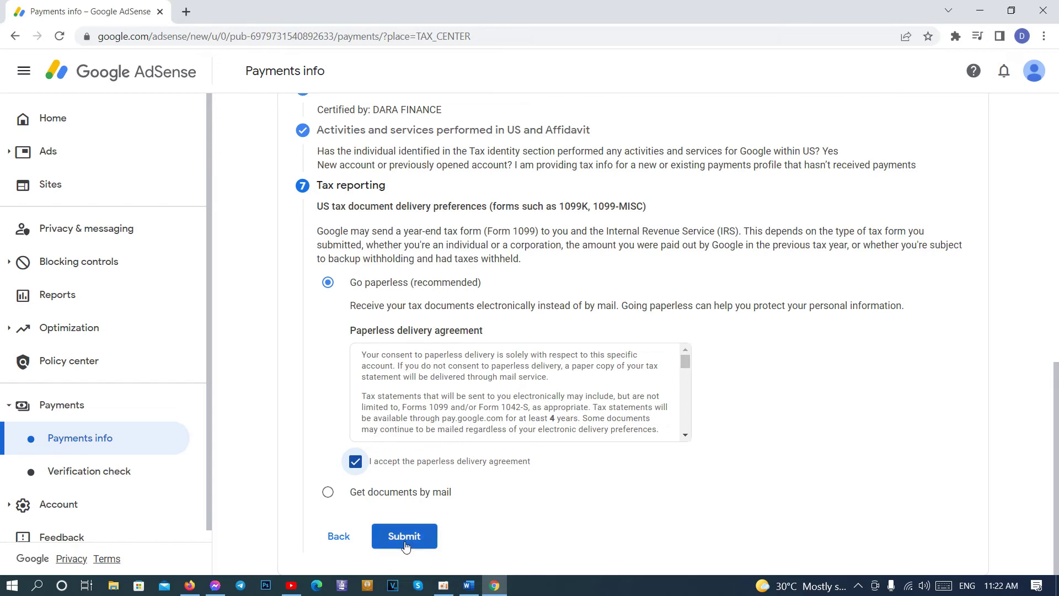
{"action": "left_click", "coordinate": [386, 536]}
{"action": "left_click", "coordinate": [424, 538]}
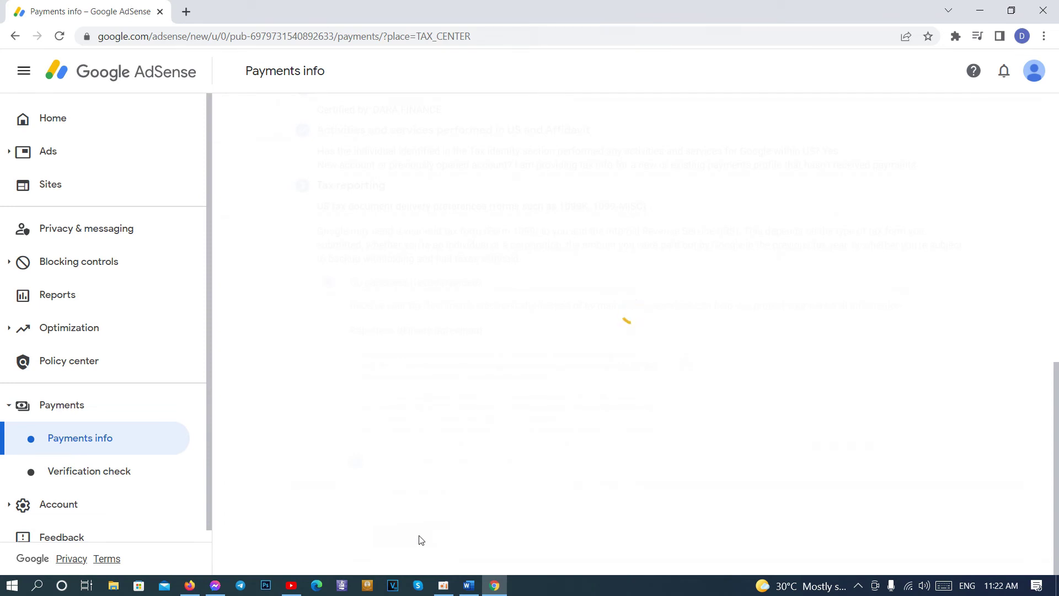
{"action": "left_click", "coordinate": [419, 538]}
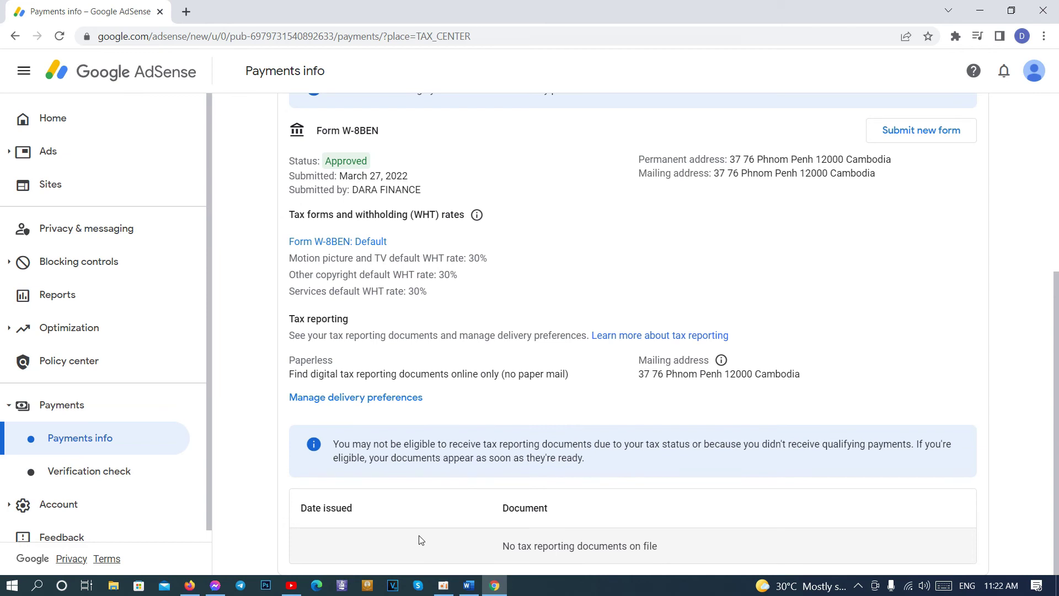
Examine the submitted Form W-8BEN's approval status and its withholding rates for motion picture and TV, other copyright and services.
{"action": "scroll", "coordinate": [560, 401], "scroll_direction": "up", "scroll_amount": 2}
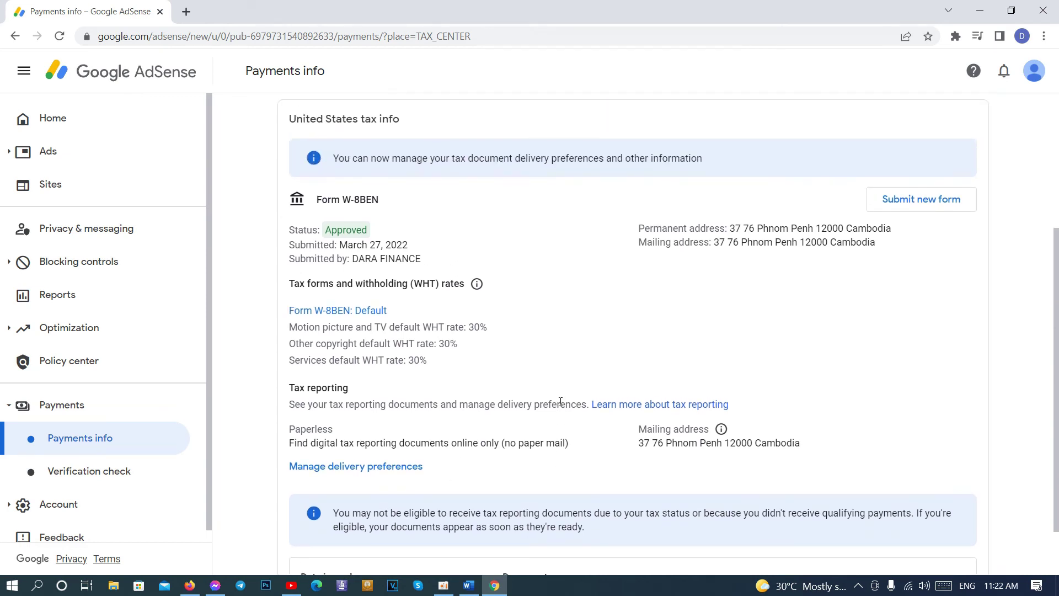
{"action": "left_click_drag", "start_coordinate": [326, 230], "coordinate": [384, 231]}
{"action": "left_click", "coordinate": [383, 226]}
{"action": "left_click_drag", "start_coordinate": [288, 328], "coordinate": [474, 361]}
{"action": "left_click", "coordinate": [474, 361]}
{"action": "left_click_drag", "start_coordinate": [289, 345], "coordinate": [444, 346]}
{"action": "left_click", "coordinate": [439, 376]}
{"action": "left_click_drag", "start_coordinate": [288, 363], "coordinate": [398, 362]}
{"action": "left_click_drag", "start_coordinate": [310, 331], "coordinate": [387, 327]}
{"action": "left_click_drag", "start_coordinate": [467, 326], "coordinate": [456, 359]}
{"action": "left_click", "coordinate": [474, 344]}
{"action": "left_click_drag", "start_coordinate": [342, 200], "coordinate": [415, 218]}
{"action": "left_click_drag", "start_coordinate": [469, 327], "coordinate": [494, 330]}
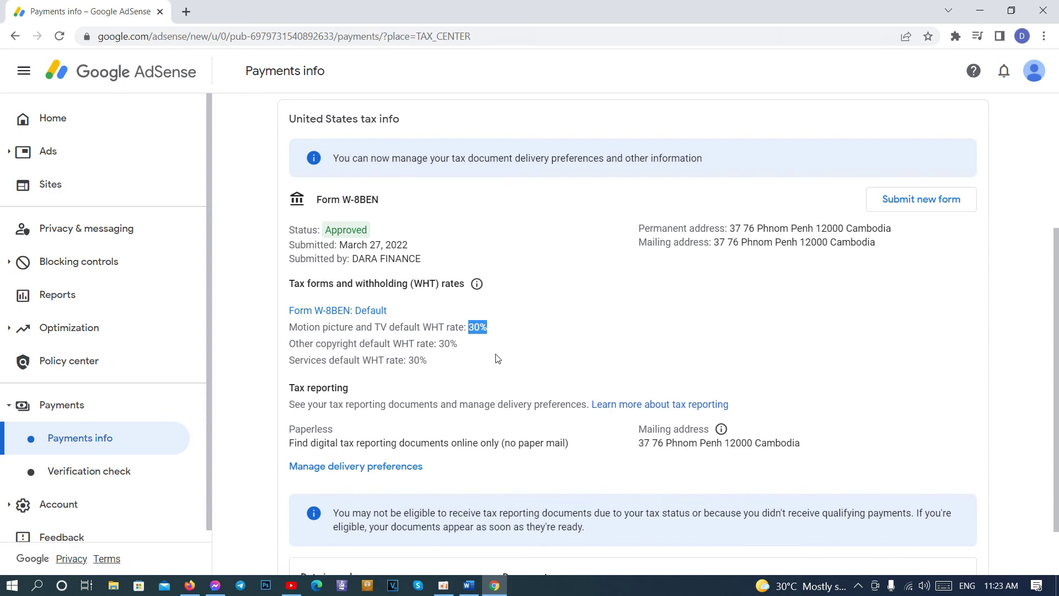
{"action": "left_click", "coordinate": [466, 327]}
{"action": "scroll", "coordinate": [513, 304], "scroll_direction": "down", "scroll_amount": 1}
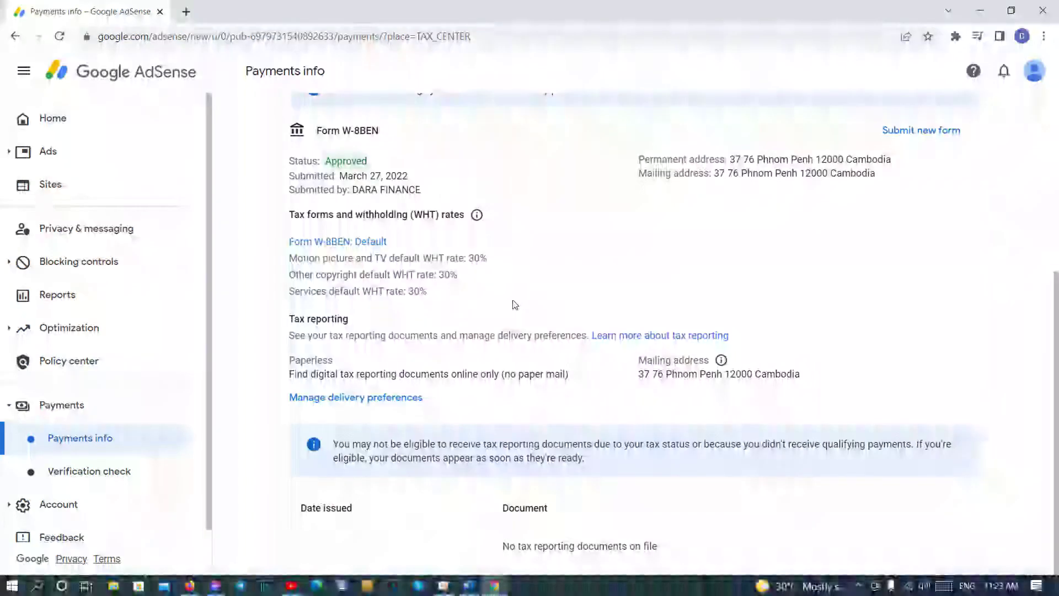
Check the form's submission date against the current date in the system calendar, and close the calendar.
{"action": "scroll", "coordinate": [513, 305], "scroll_direction": "up", "scroll_amount": 5}
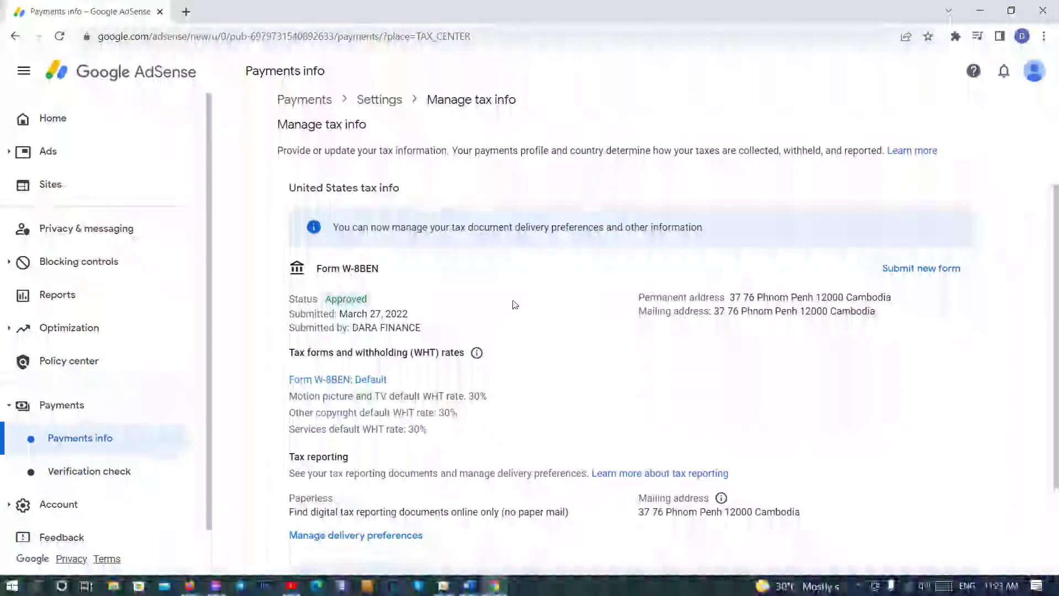
{"action": "scroll", "coordinate": [513, 303], "scroll_direction": "down", "scroll_amount": 4}
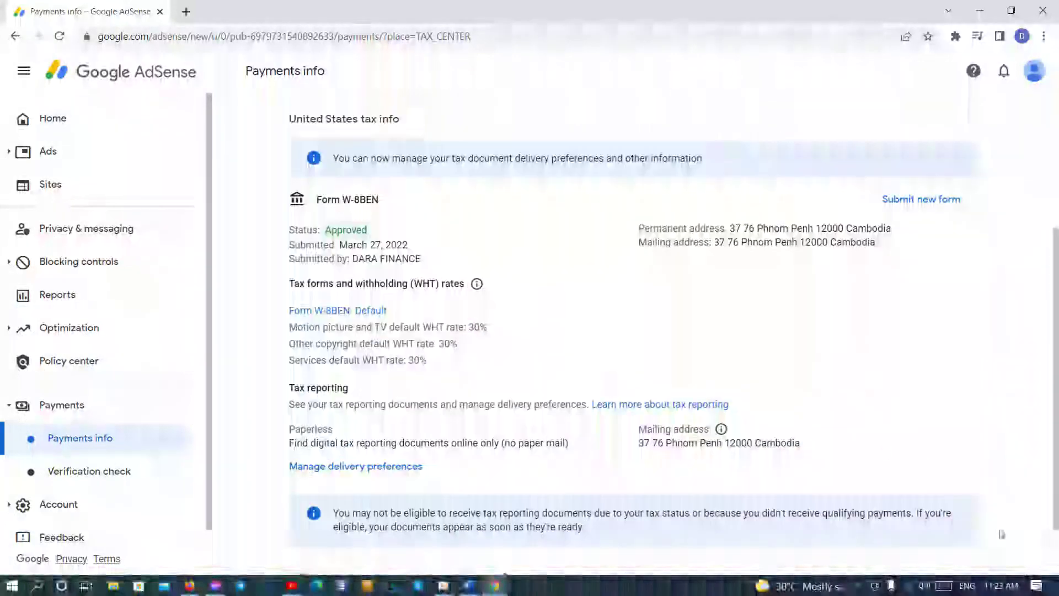
{"action": "left_click", "coordinate": [1011, 588]}
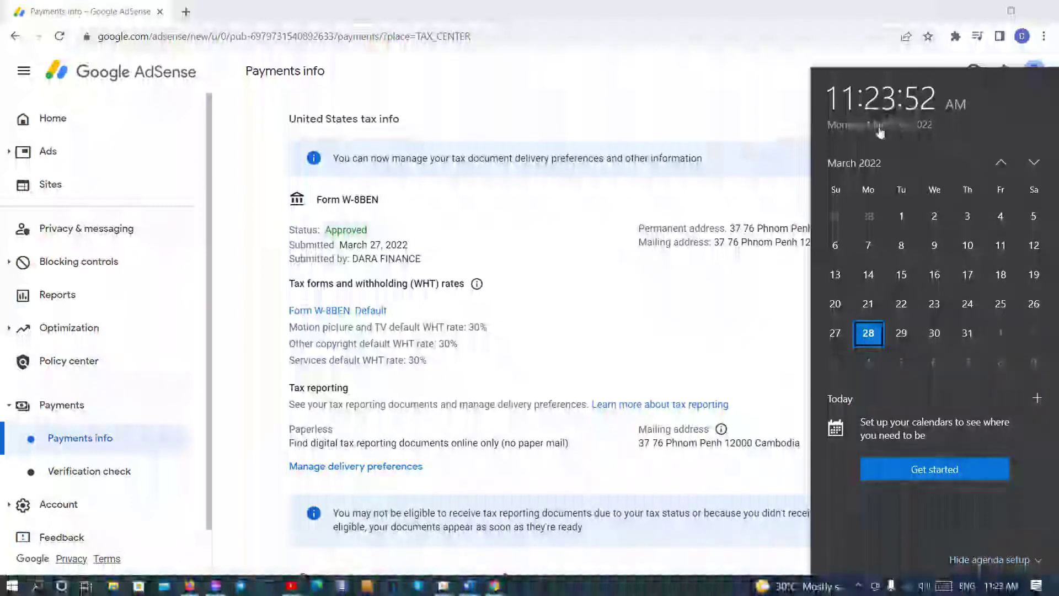
{"action": "left_click", "coordinate": [720, 117]}
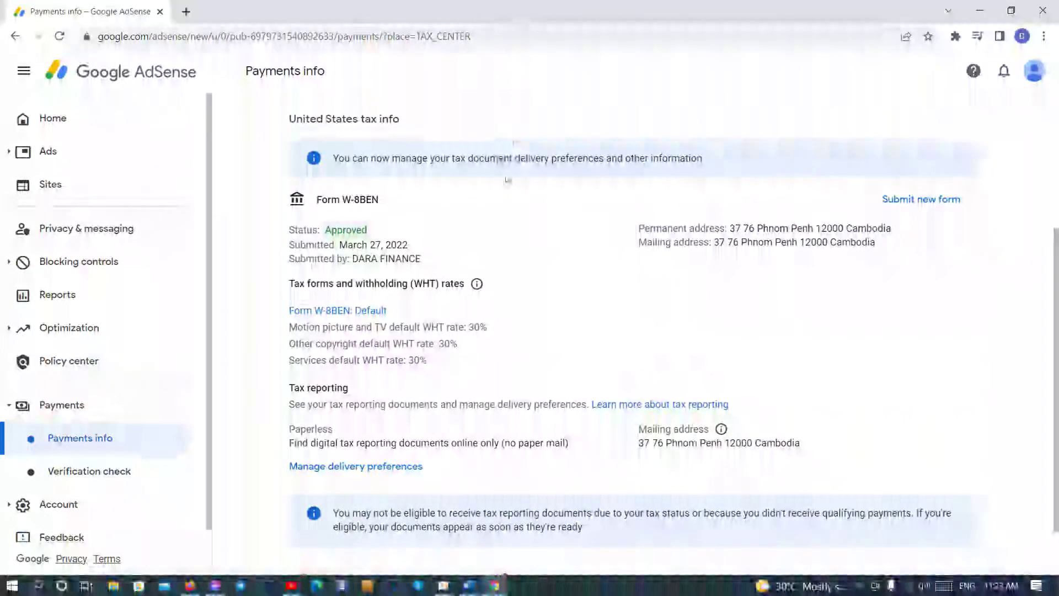
{"action": "scroll", "coordinate": [532, 243], "scroll_direction": "down", "scroll_amount": 2}
{"action": "scroll", "coordinate": [533, 243], "scroll_direction": "up", "scroll_amount": 5}
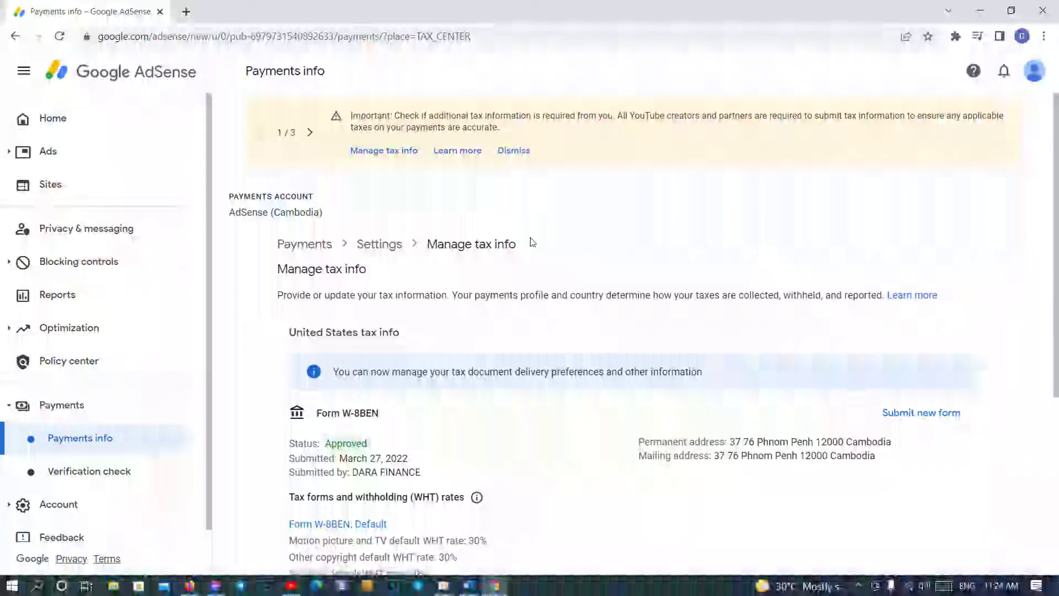
{"action": "scroll", "coordinate": [623, 230], "scroll_direction": "down", "scroll_amount": 5}
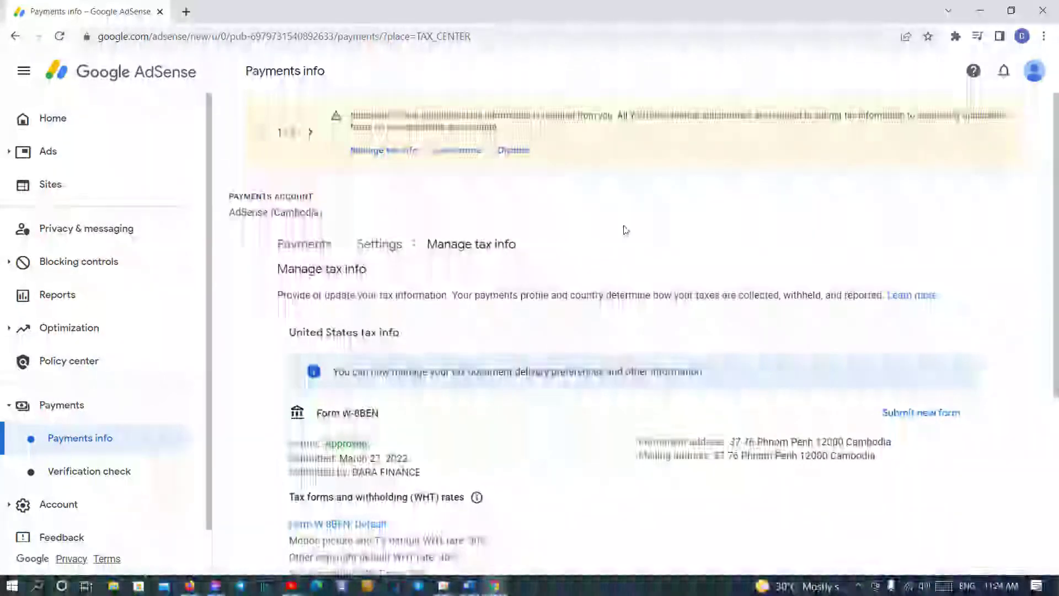
{"action": "scroll", "coordinate": [626, 230], "scroll_direction": "up", "scroll_amount": 3}
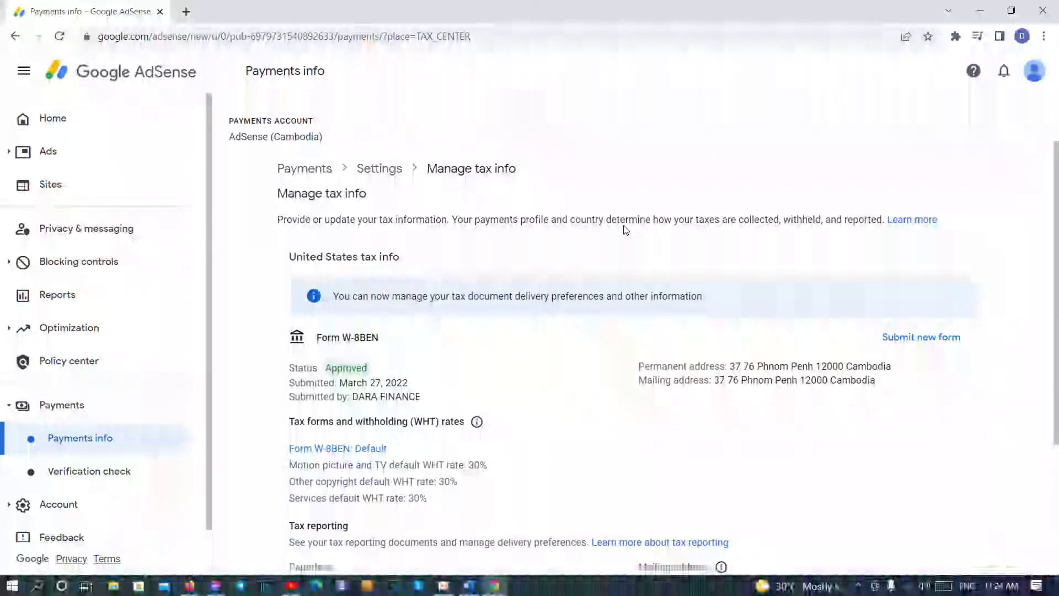
{"action": "scroll", "coordinate": [678, 147], "scroll_direction": "up", "scroll_amount": 2}
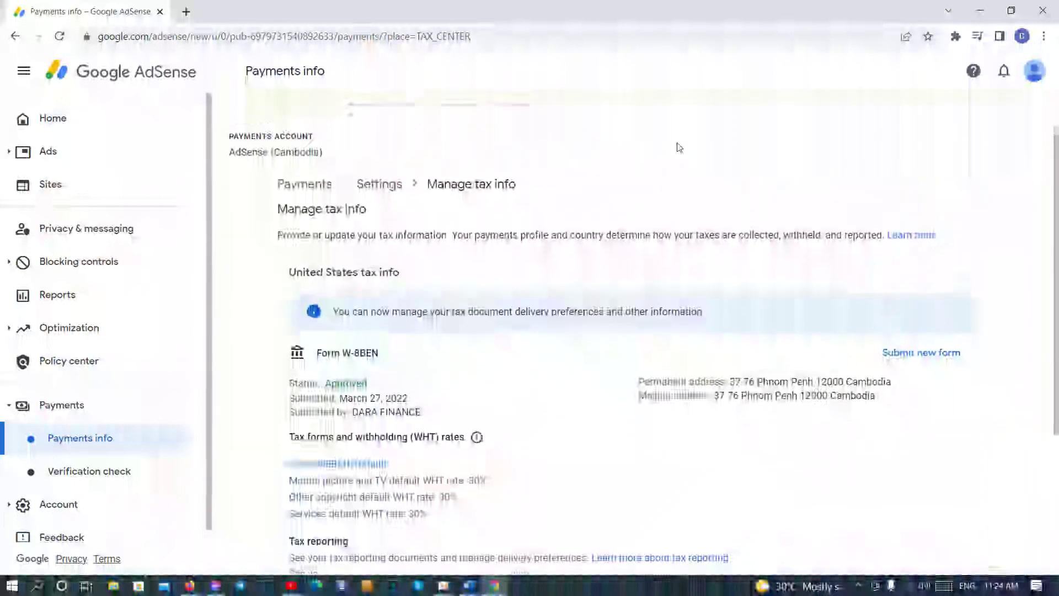
{"action": "scroll", "coordinate": [637, 229], "scroll_direction": "down", "scroll_amount": 3}
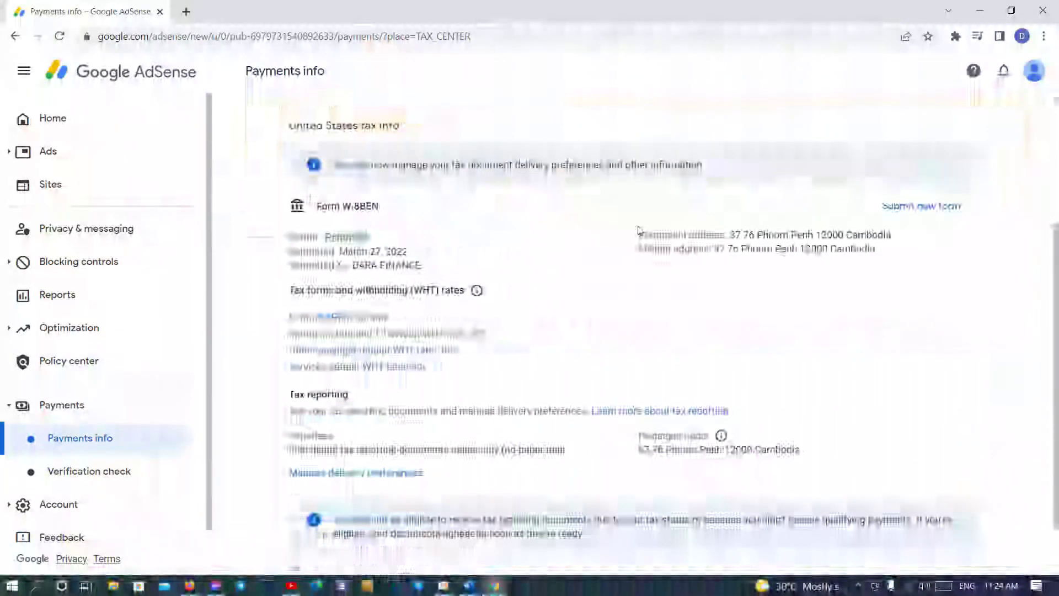